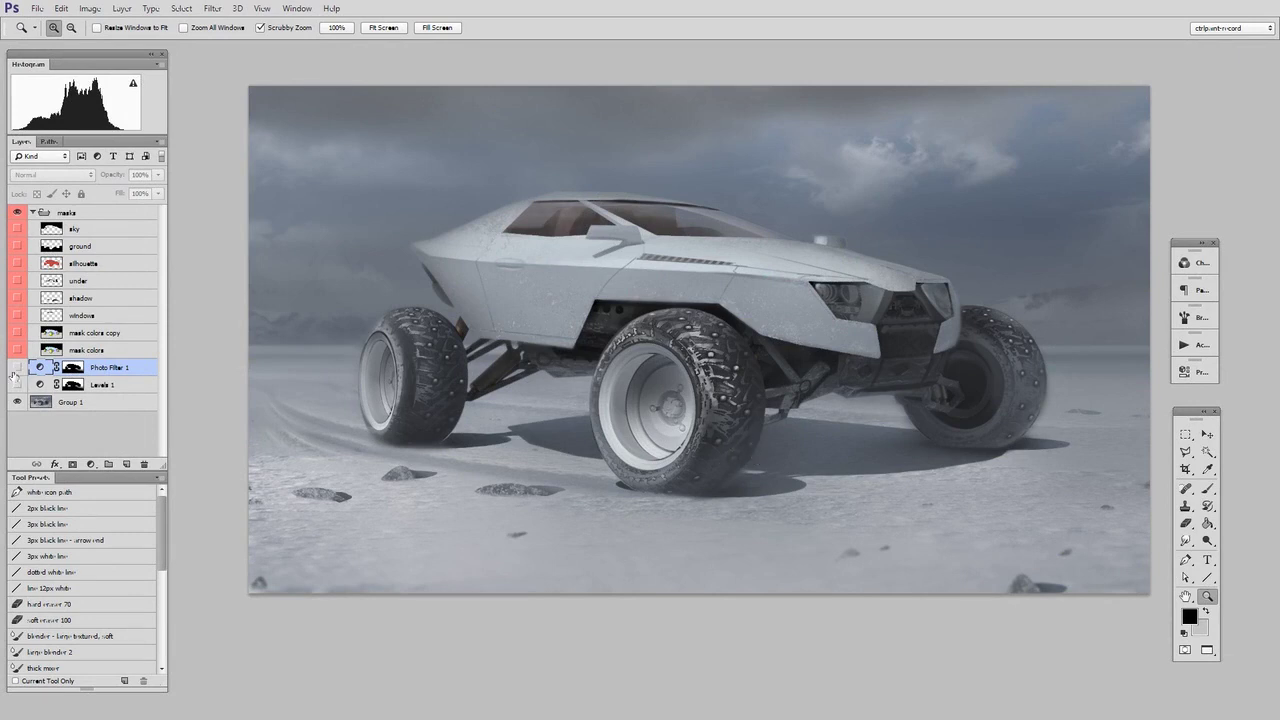
Turn off the blue grade layers and add a Gradient Map layer, comparing it with the original.
{"action": "left_click_drag", "start_coordinate": [16, 384], "coordinate": [16, 367]}
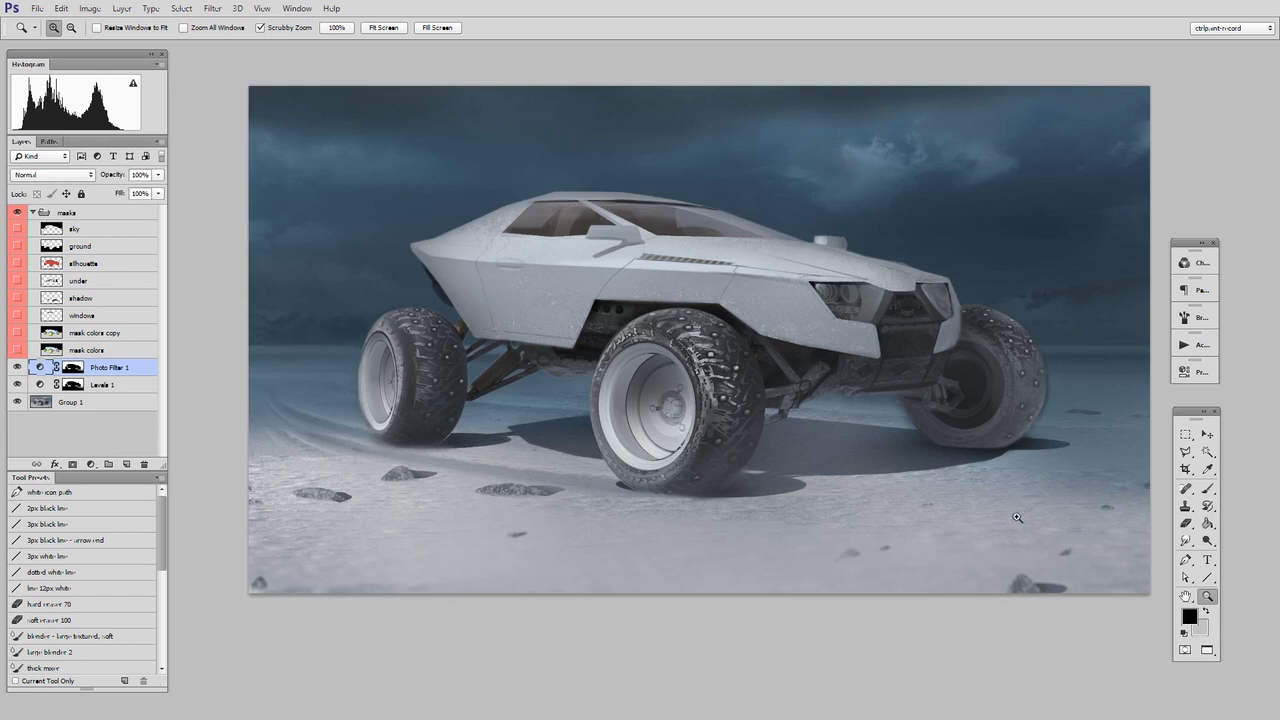
{"action": "left_click_drag", "start_coordinate": [18, 385], "coordinate": [22, 367]}
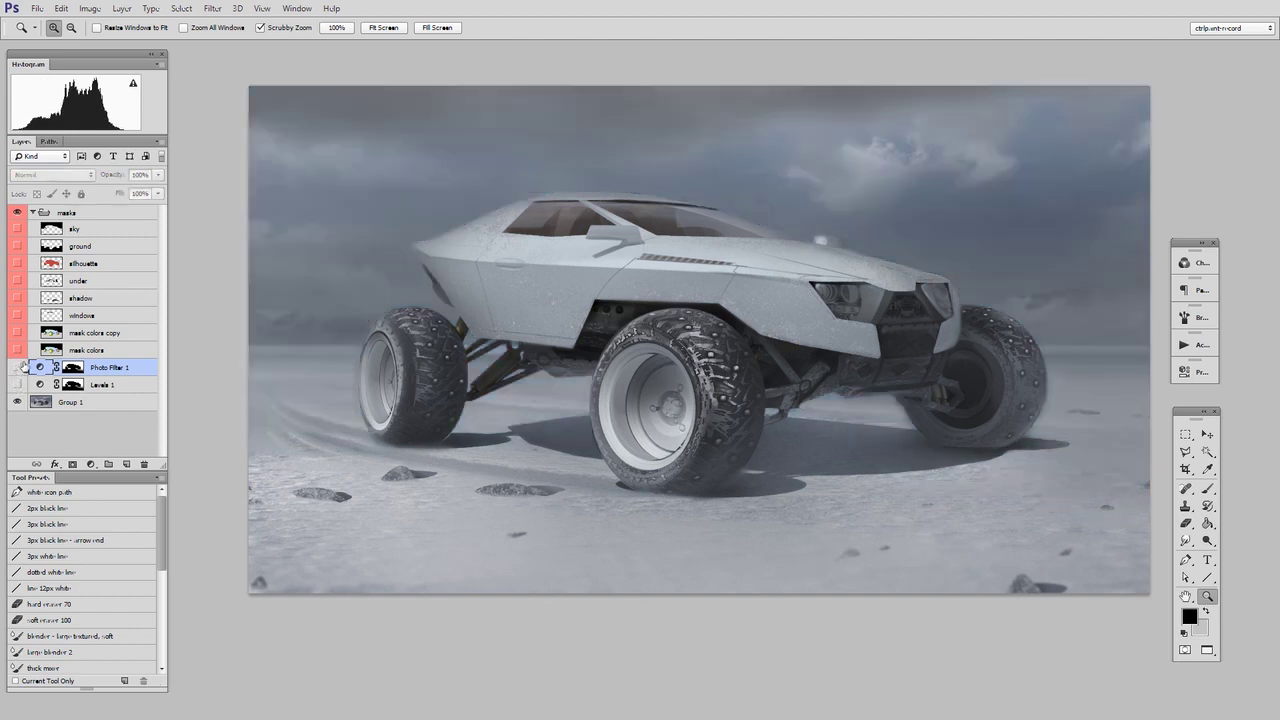
{"action": "left_click", "coordinate": [91, 464]}
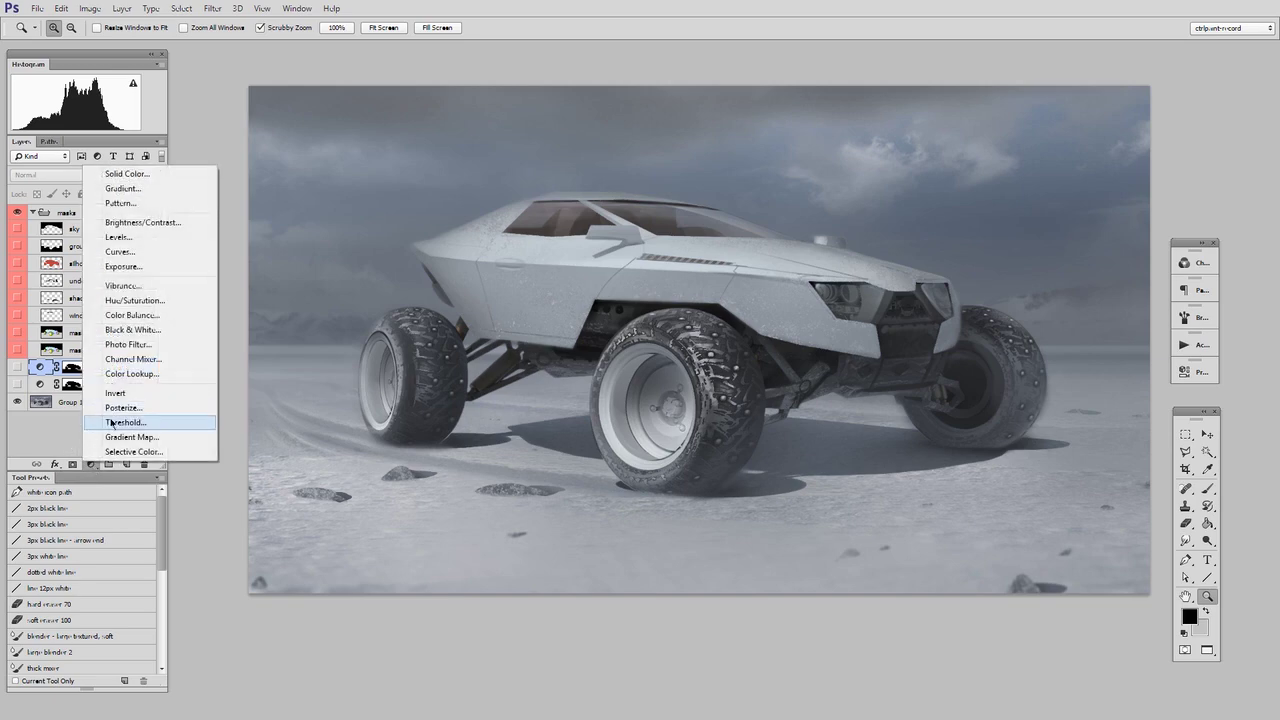
{"action": "left_click", "coordinate": [157, 437]}
{"action": "left_click", "coordinate": [405, 645]}
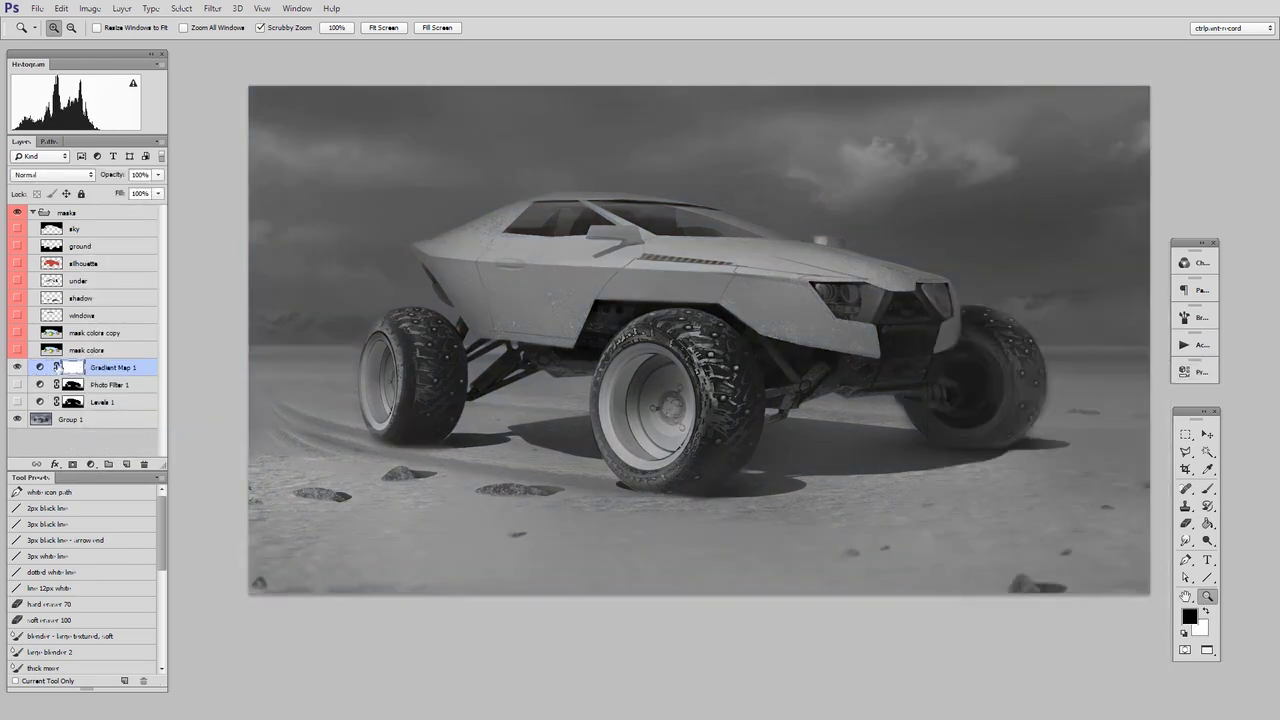
{"action": "left_click", "coordinate": [18, 367]}
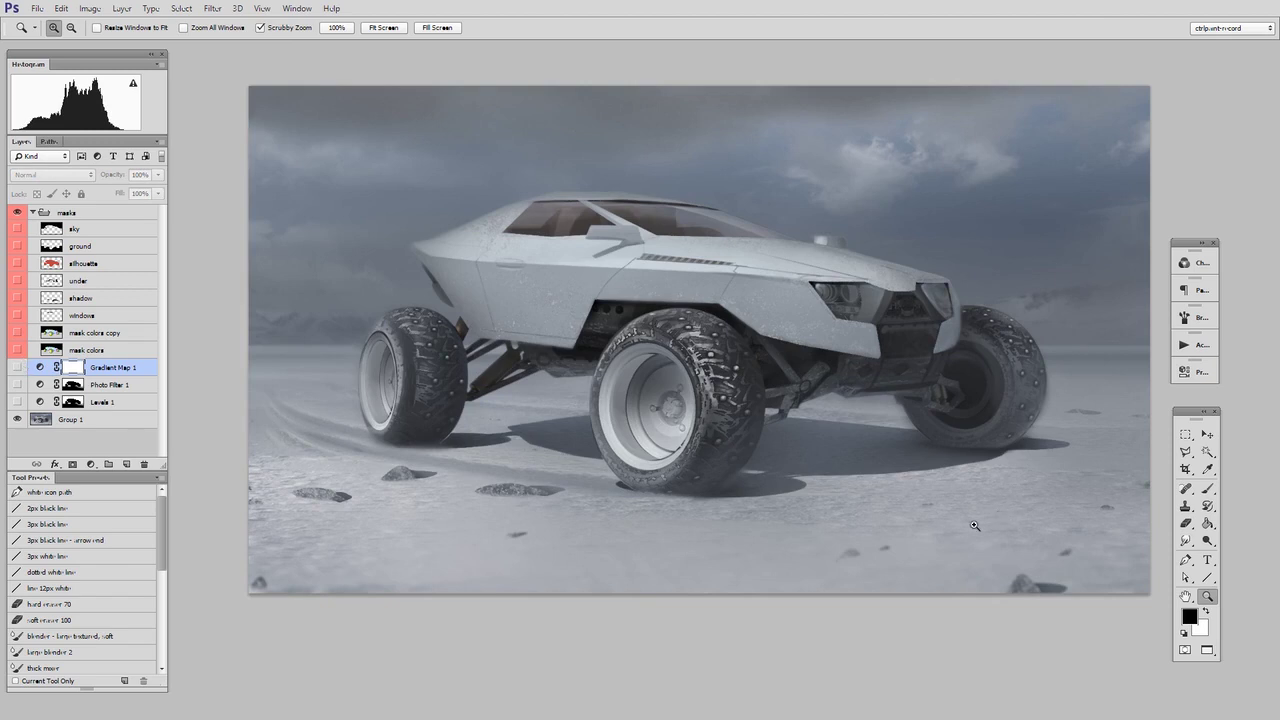
{"action": "left_click", "coordinate": [17, 367]}
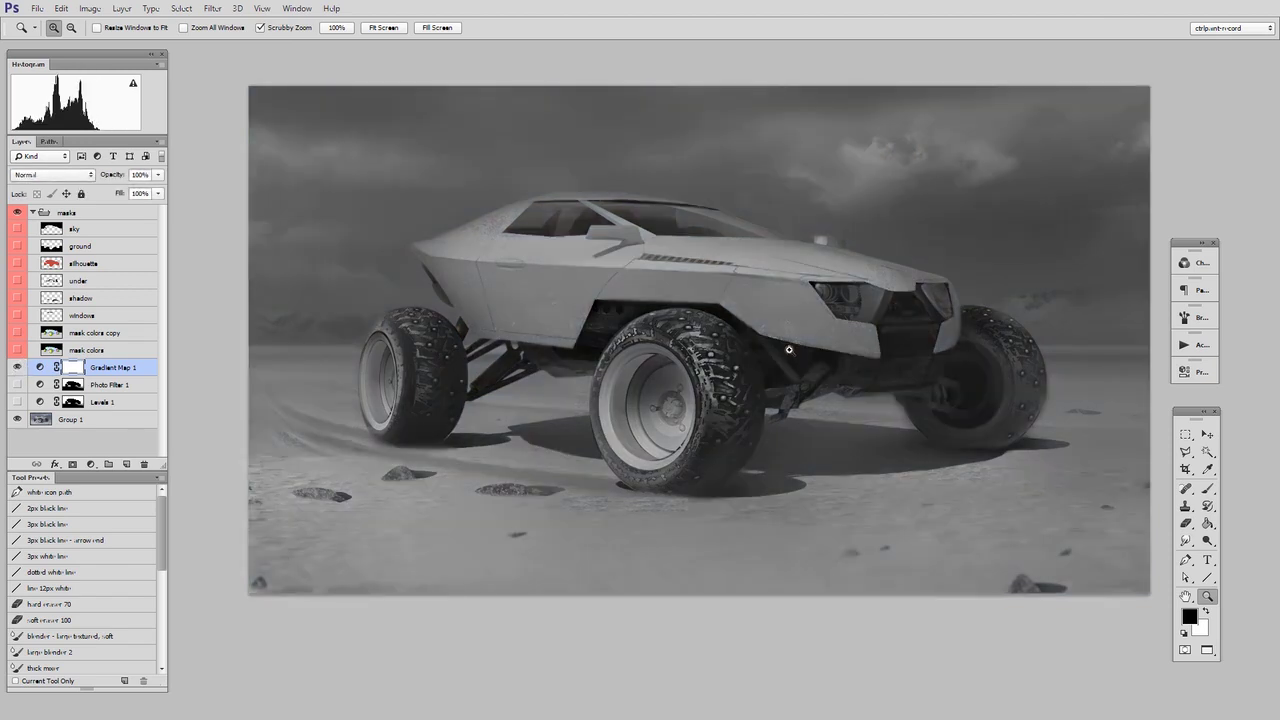
Try several presets, then set Gradient Map 1 to the Violet, Orange gradient.
{"action": "left_click", "coordinate": [44, 367]}
{"action": "double_click", "coordinate": [44, 367]}
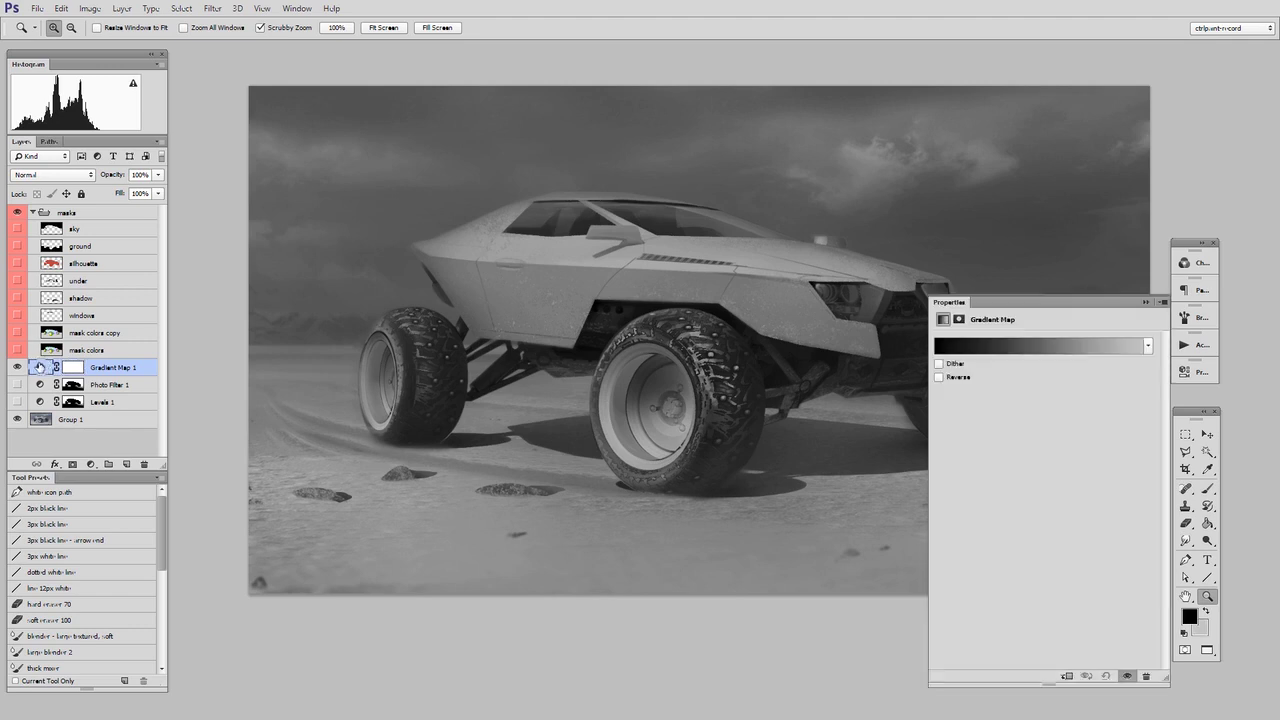
{"action": "left_click", "coordinate": [1048, 350]}
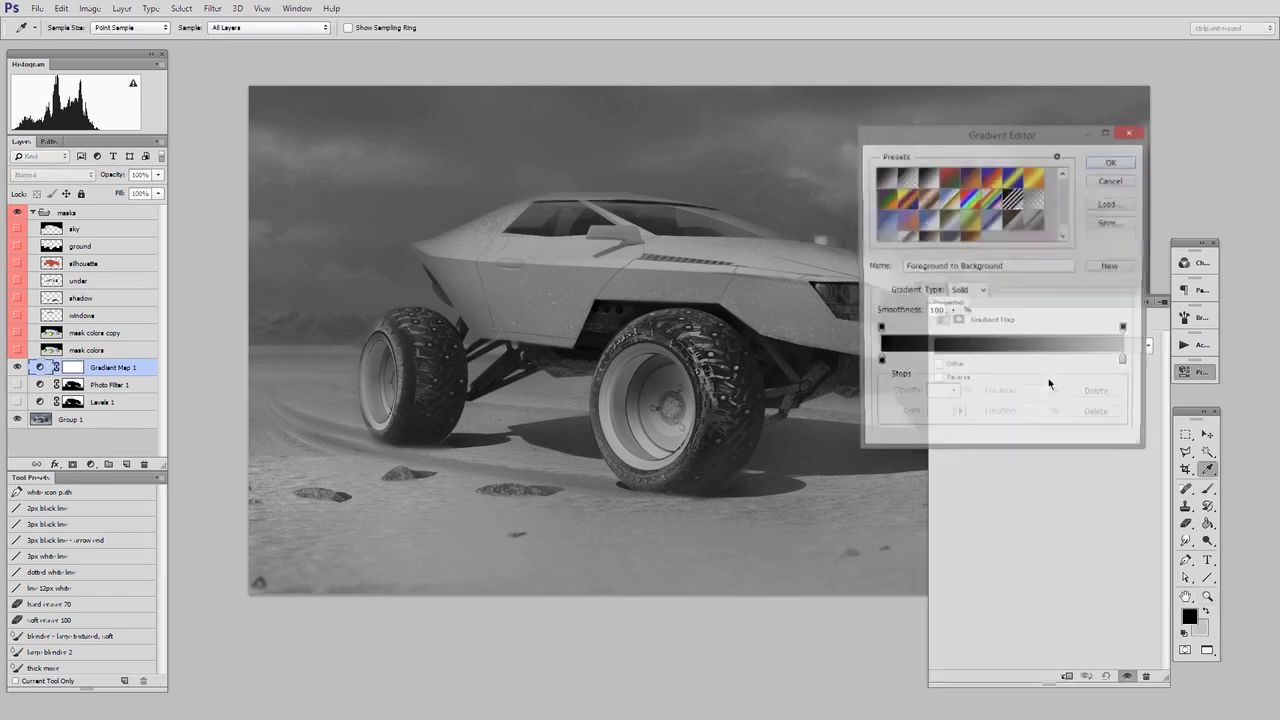
{"action": "left_click", "coordinate": [886, 229]}
{"action": "left_click", "coordinate": [906, 243]}
{"action": "left_click", "coordinate": [952, 180]}
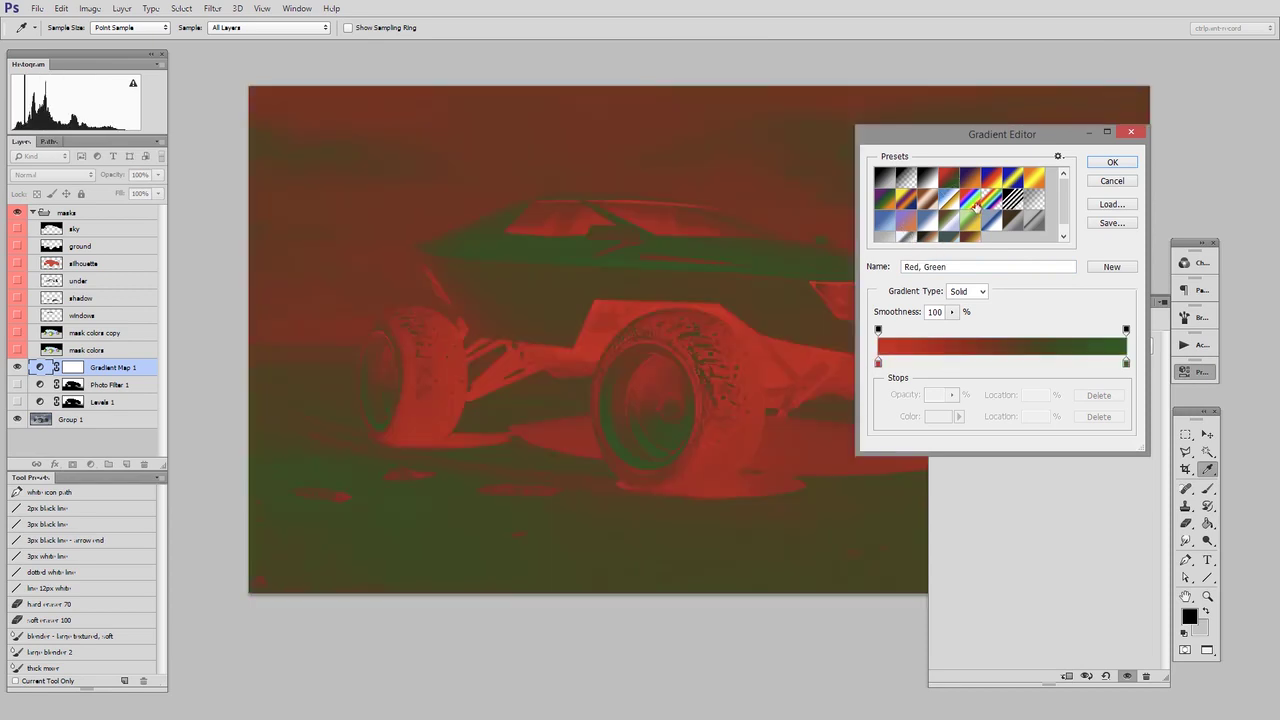
{"action": "left_click", "coordinate": [970, 180]}
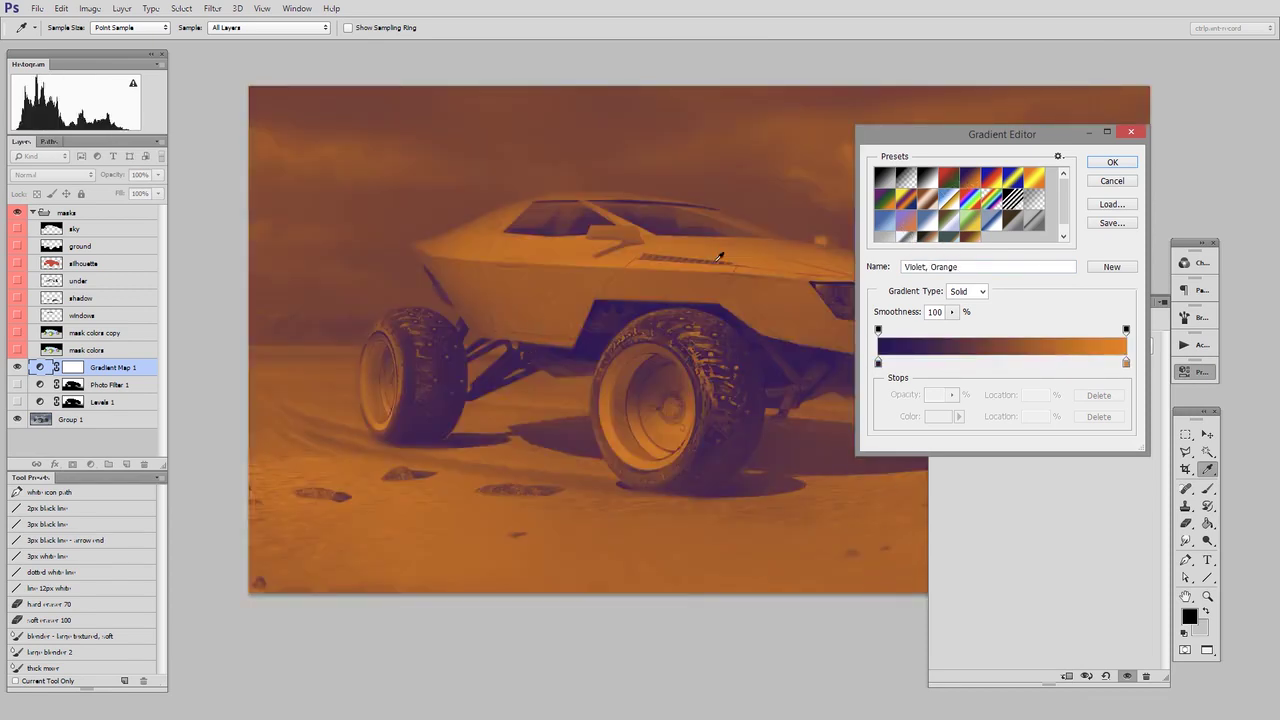
{"action": "left_click", "coordinate": [1131, 163]}
{"action": "key", "text": "z"}
{"action": "left_click", "coordinate": [1183, 373]}
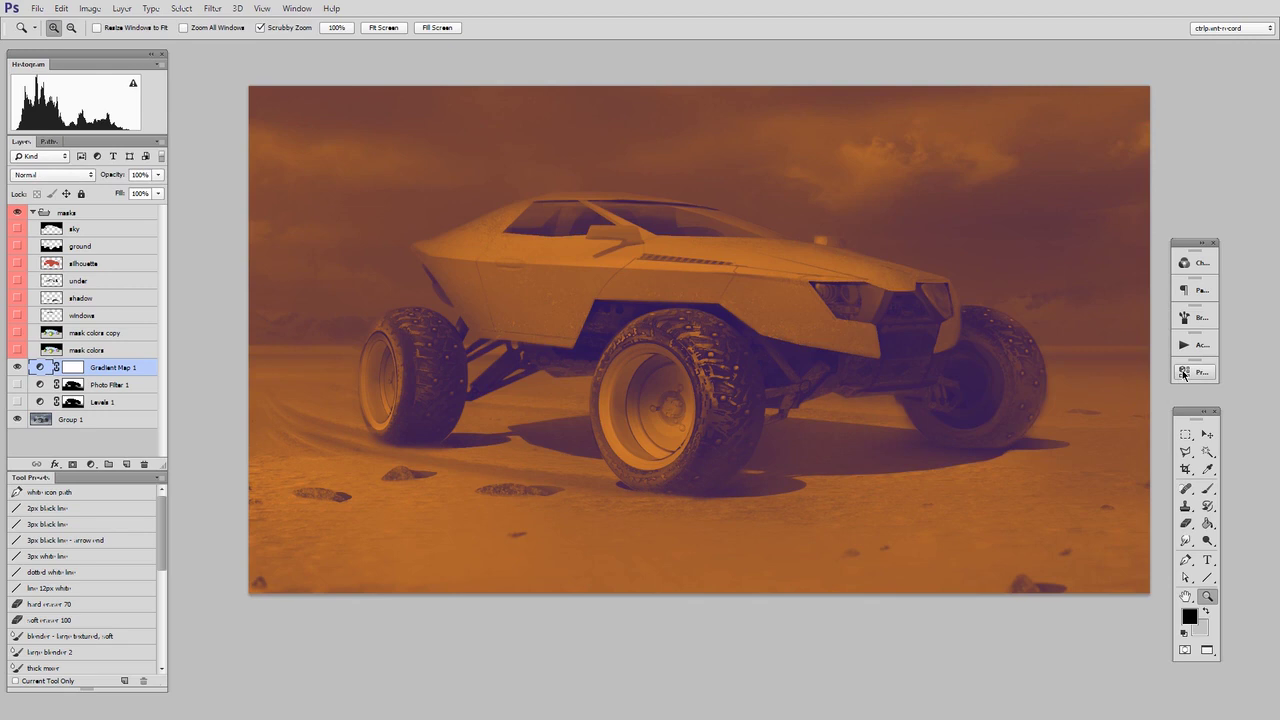
Fade Gradient Map 1 to about 51% opacity, then hide the layer.
{"action": "left_click", "coordinate": [159, 176]}
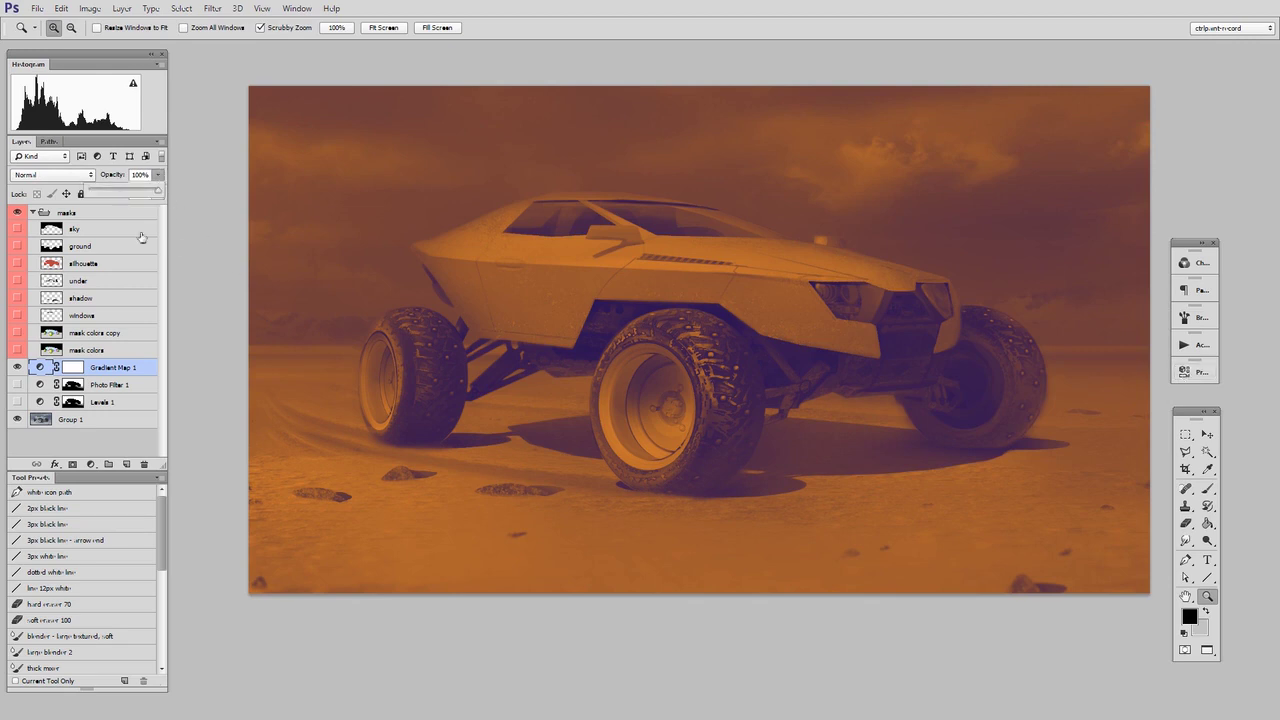
{"action": "left_click_drag", "start_coordinate": [156, 191], "coordinate": [120, 191]}
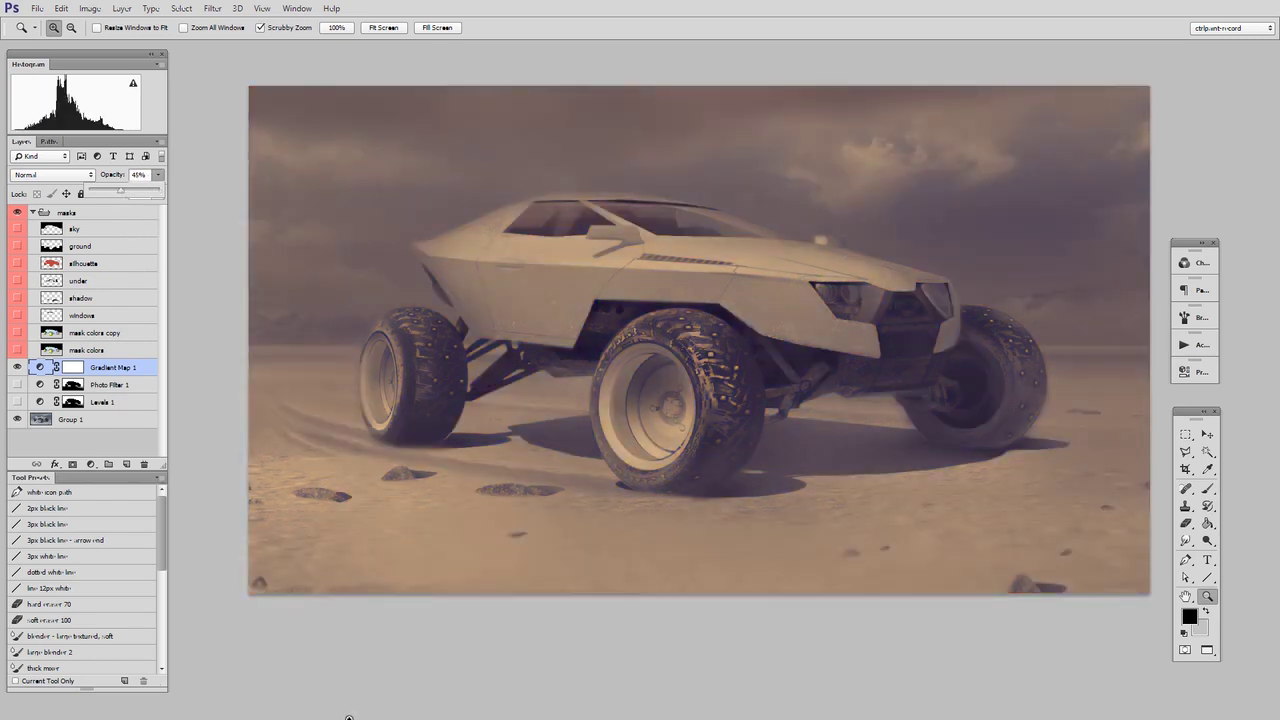
{"action": "left_click_drag", "start_coordinate": [124, 186], "coordinate": [194, 197]}
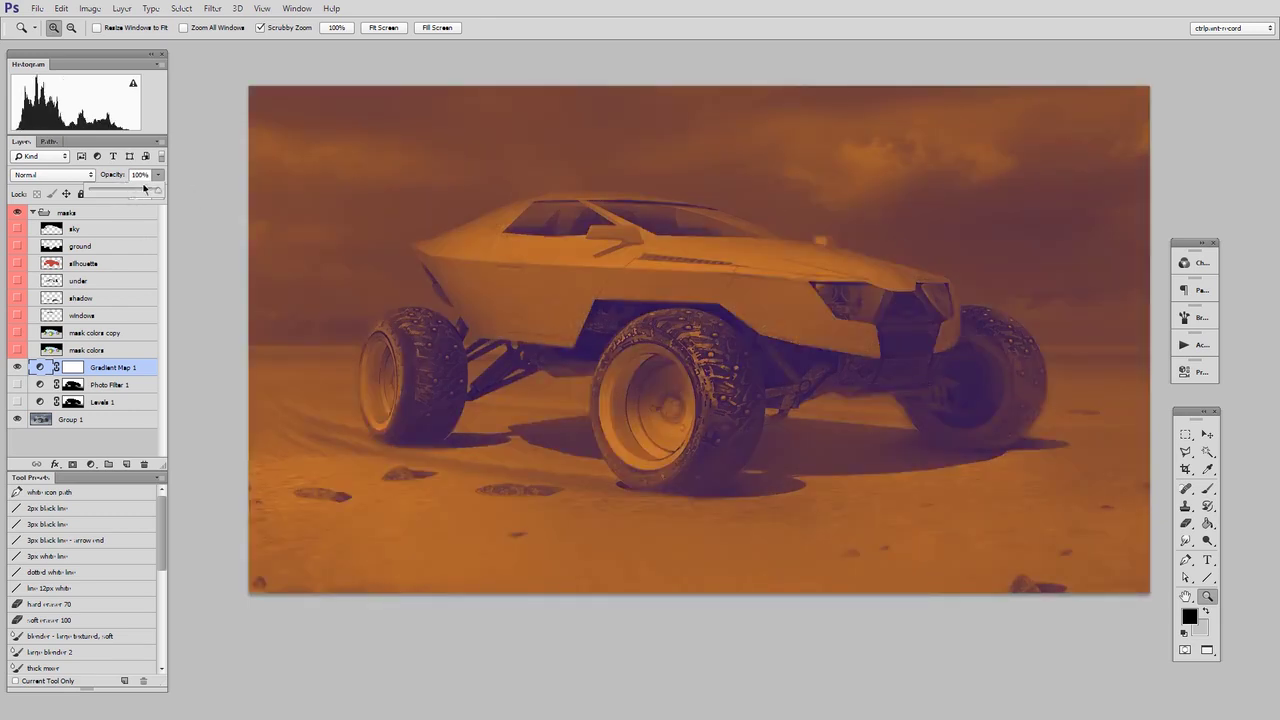
{"action": "left_click_drag", "start_coordinate": [155, 193], "coordinate": [121, 195]}
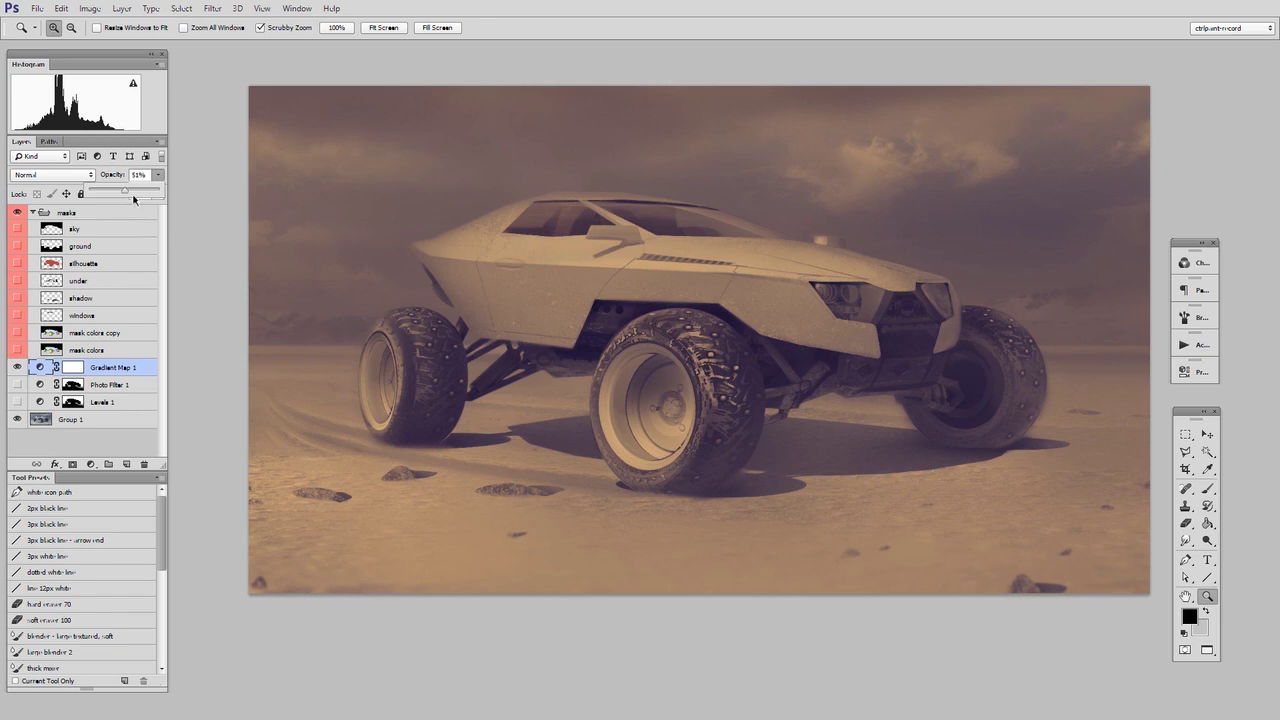
{"action": "left_click", "coordinate": [18, 367]}
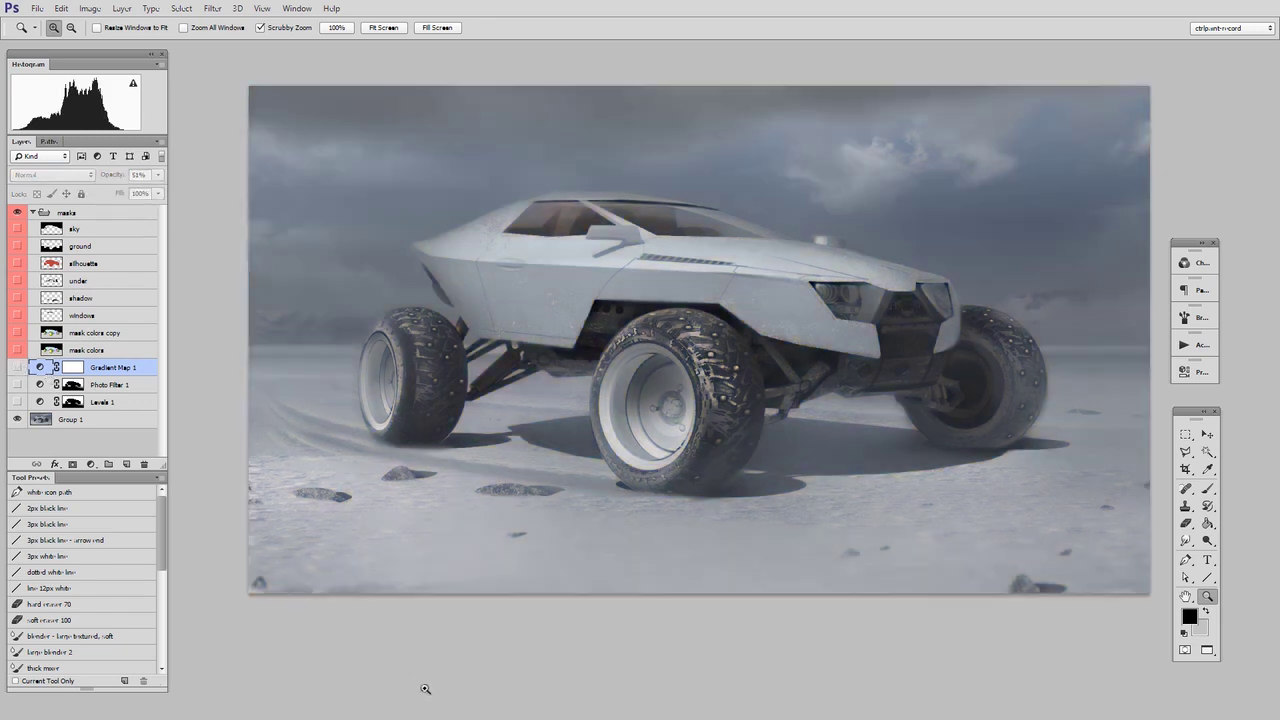
Try a warming Photo Filter layer at 94% density, then delete it.
{"action": "left_click", "coordinate": [91, 465]}
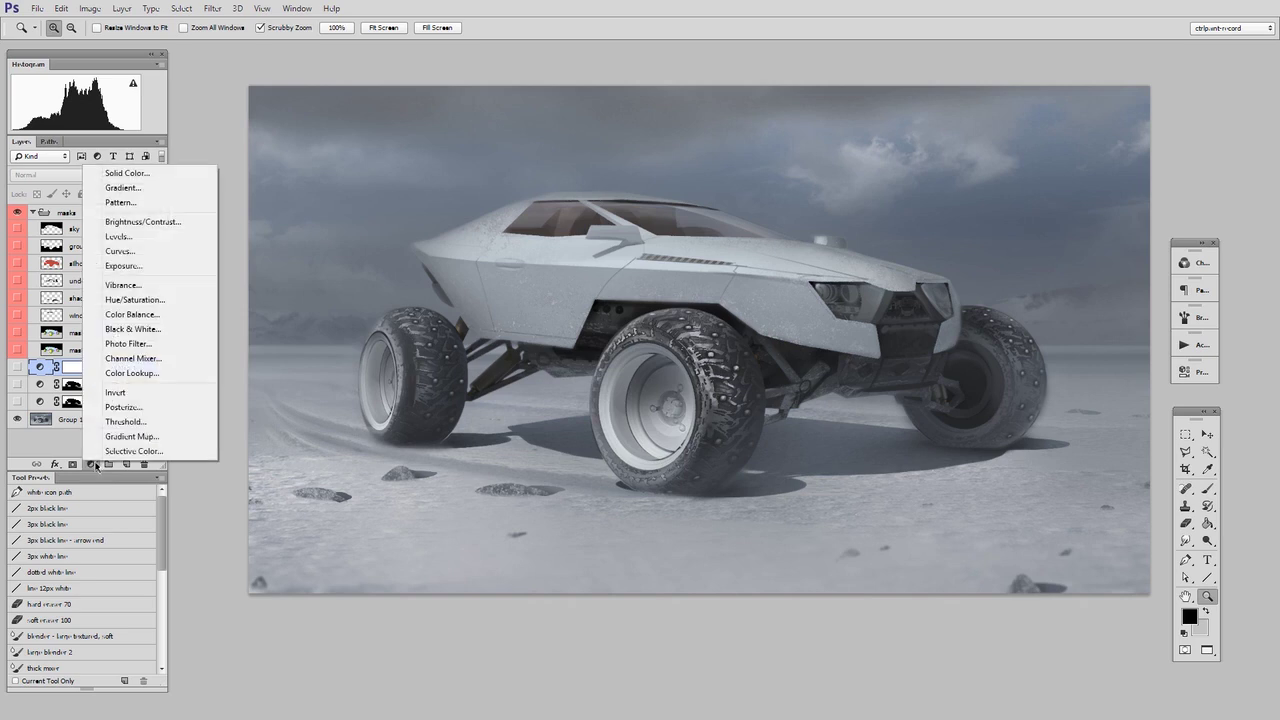
{"action": "left_click", "coordinate": [155, 344]}
{"action": "left_click_drag", "start_coordinate": [1008, 400], "coordinate": [1159, 415]}
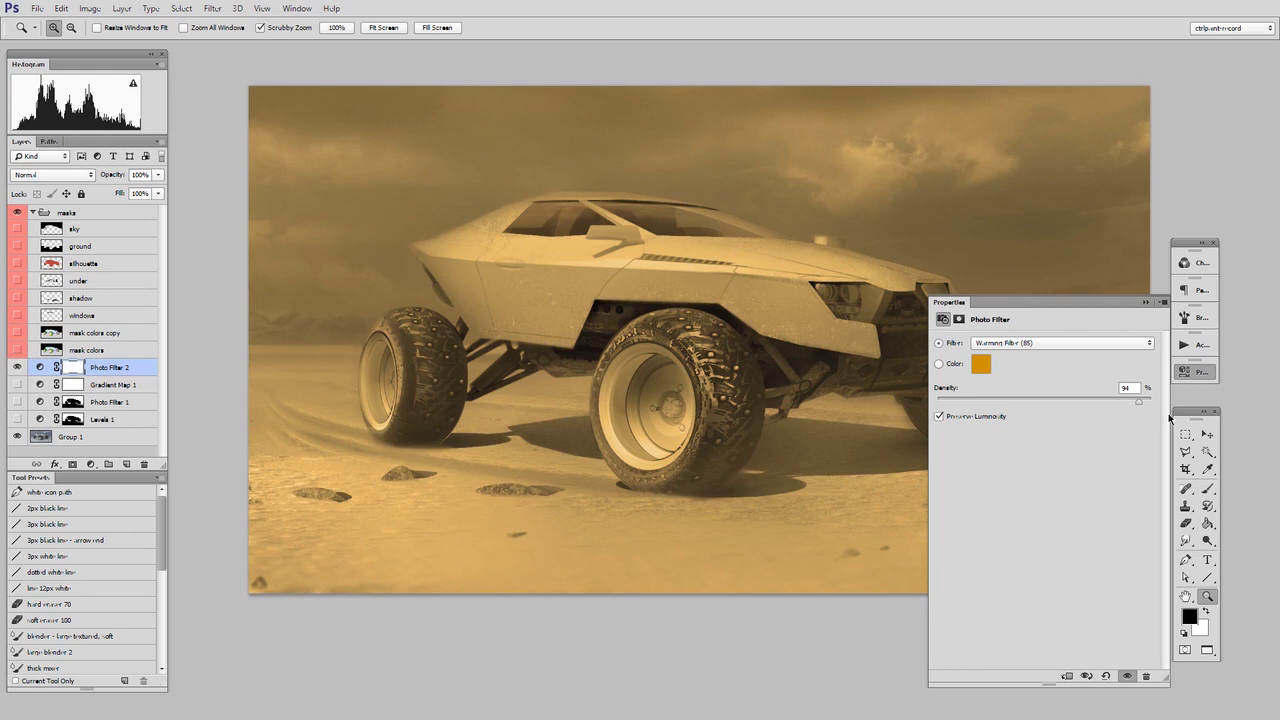
{"action": "left_click", "coordinate": [1200, 372]}
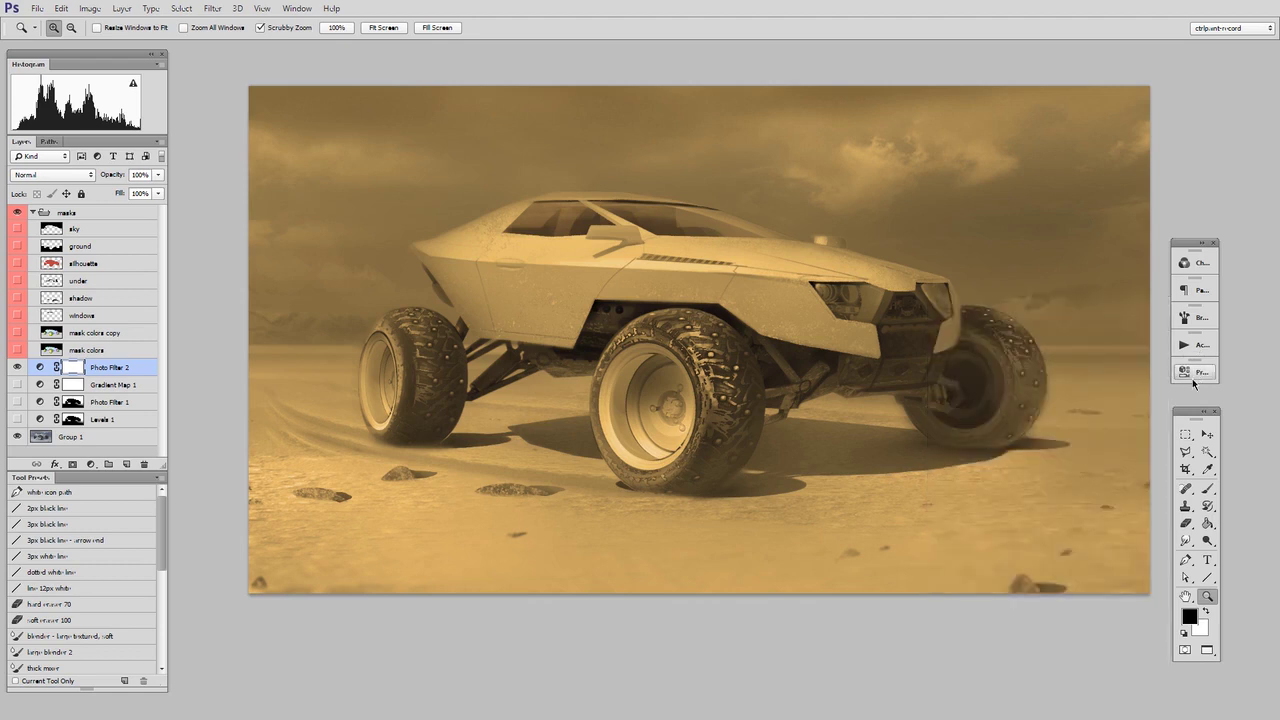
{"action": "left_click_drag", "start_coordinate": [110, 367], "coordinate": [144, 464]}
Show Gradient Map 1 again at 100% opacity.
{"action": "left_click", "coordinate": [16, 368]}
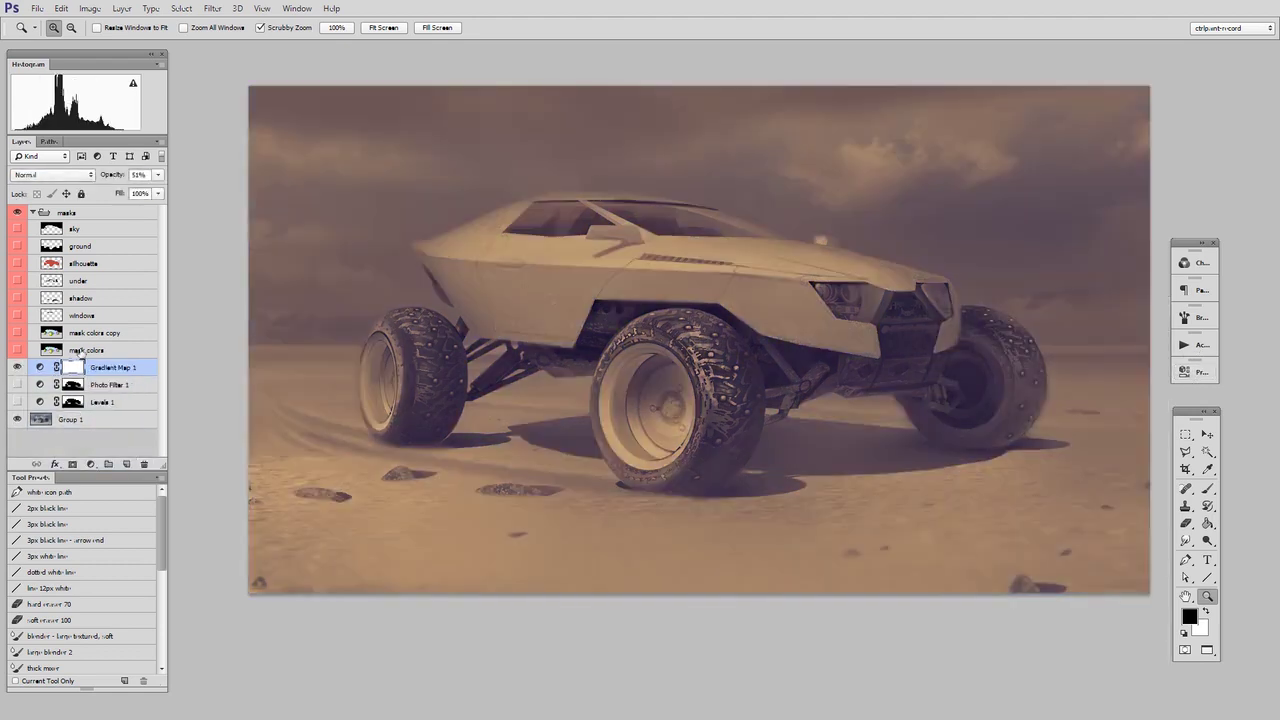
{"action": "left_click", "coordinate": [158, 175]}
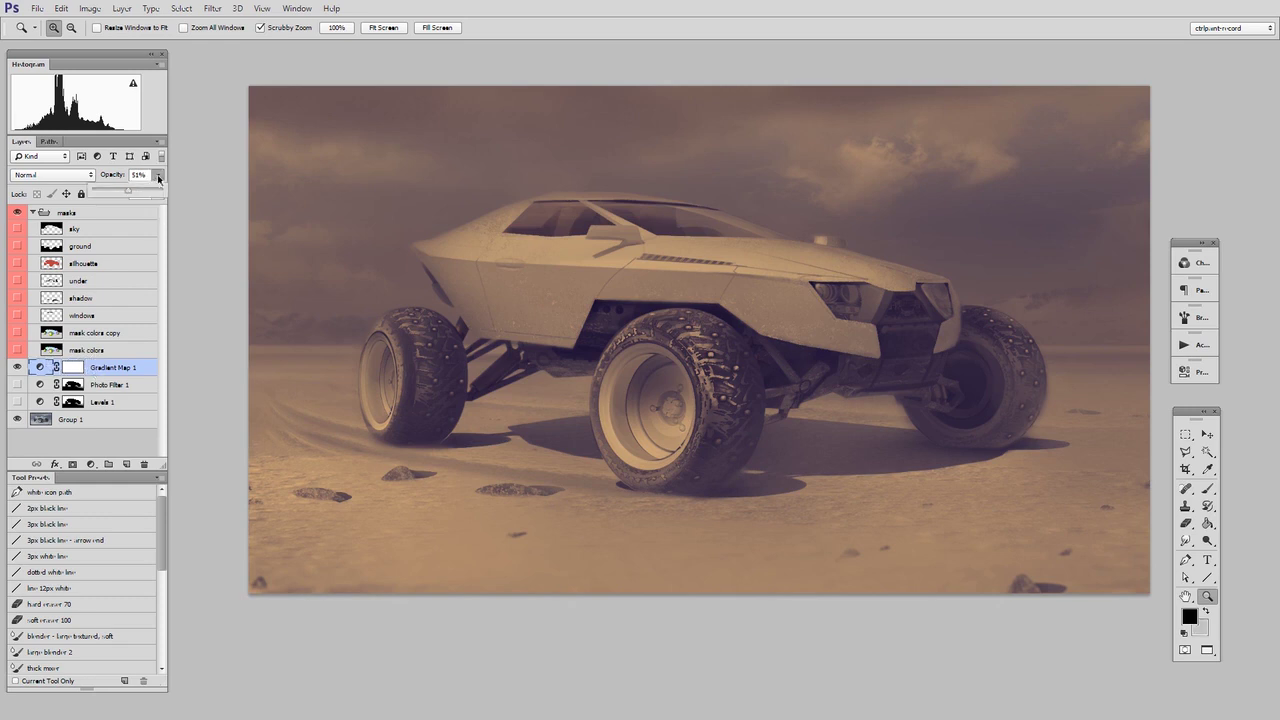
{"action": "left_click_drag", "start_coordinate": [146, 192], "coordinate": [166, 190]}
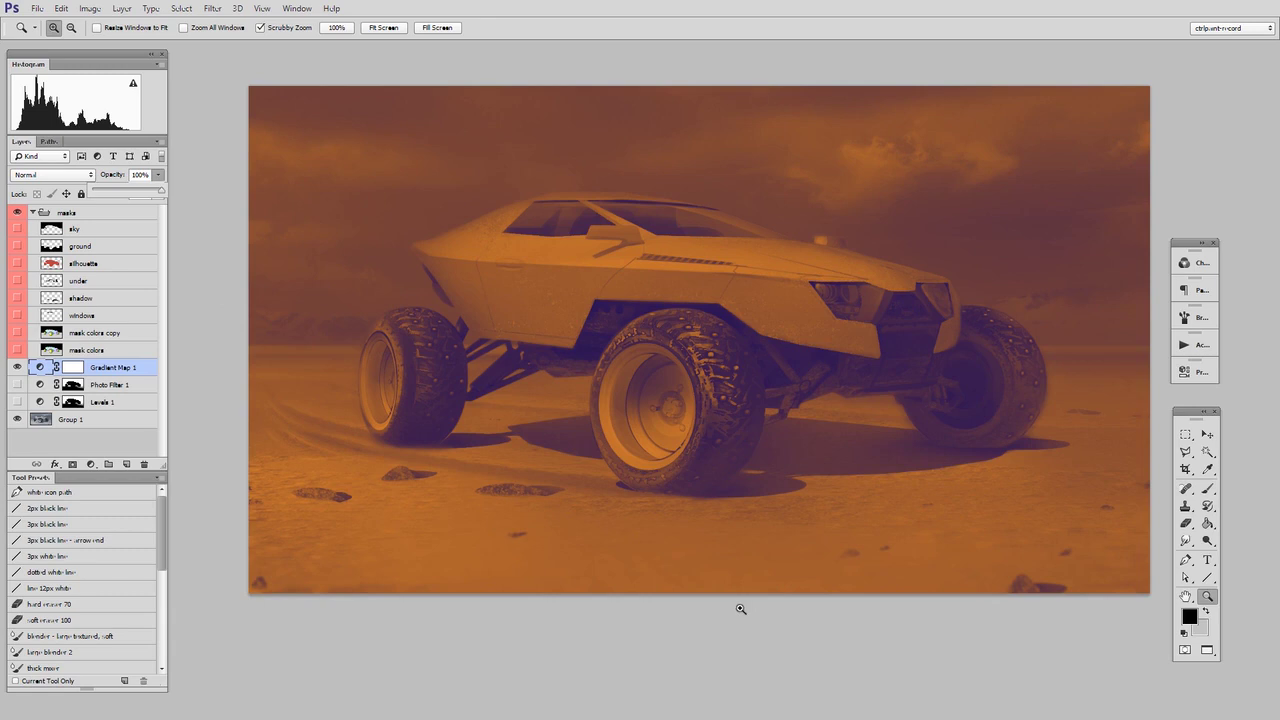
Add a muted brown middle stop to Gradient Map 1's gradient.
{"action": "double_click", "coordinate": [40, 367]}
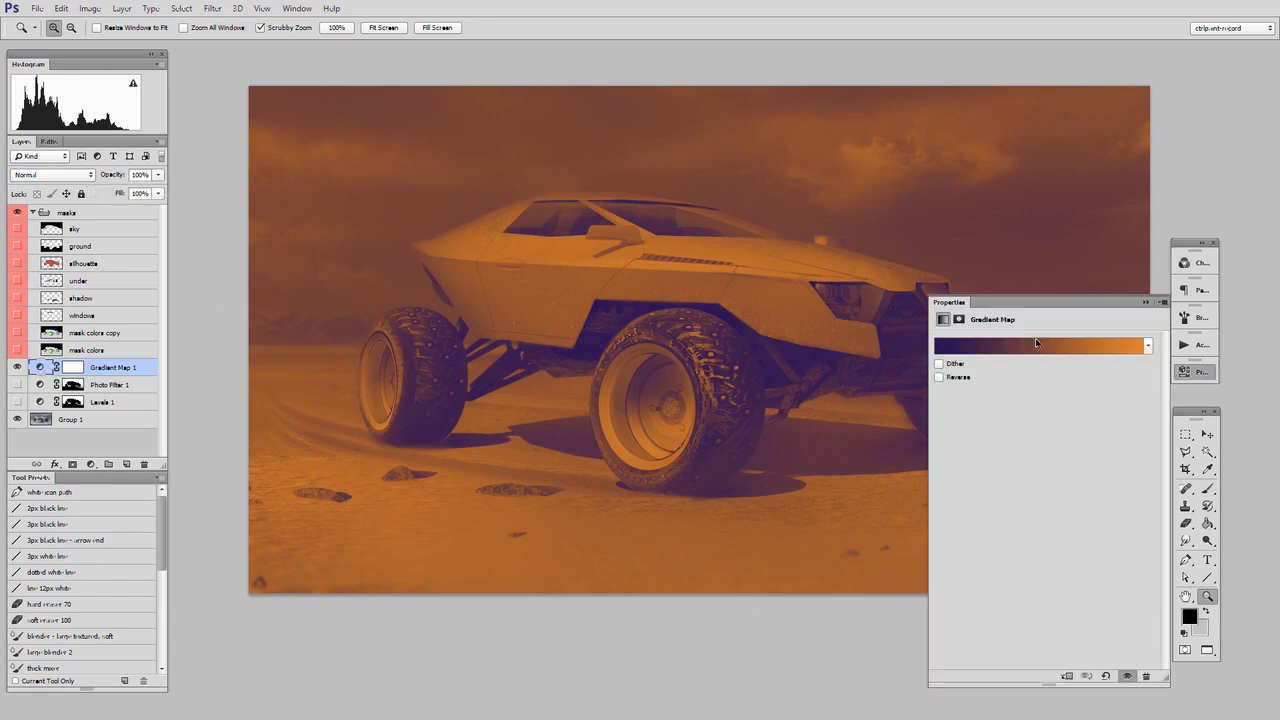
{"action": "left_click", "coordinate": [1044, 341]}
{"action": "left_click_drag", "start_coordinate": [1060, 143], "coordinate": [1035, 97]}
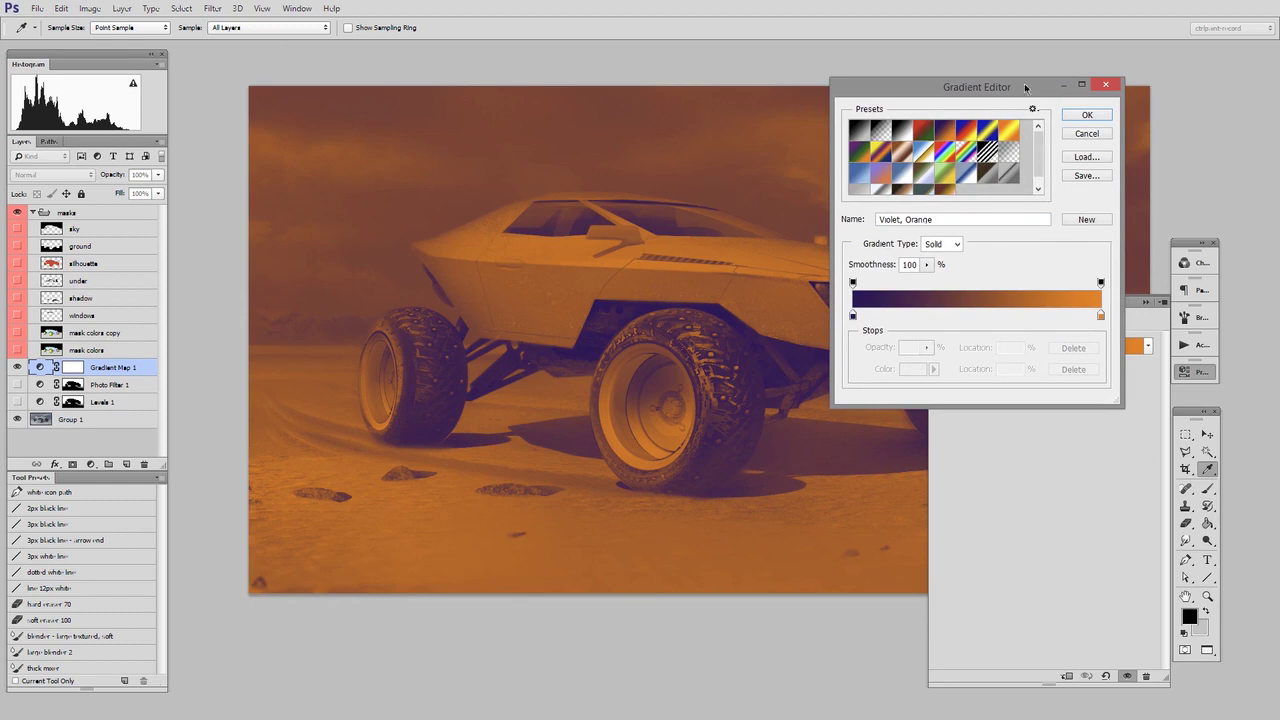
{"action": "left_click_drag", "start_coordinate": [1025, 87], "coordinate": [1109, 76]}
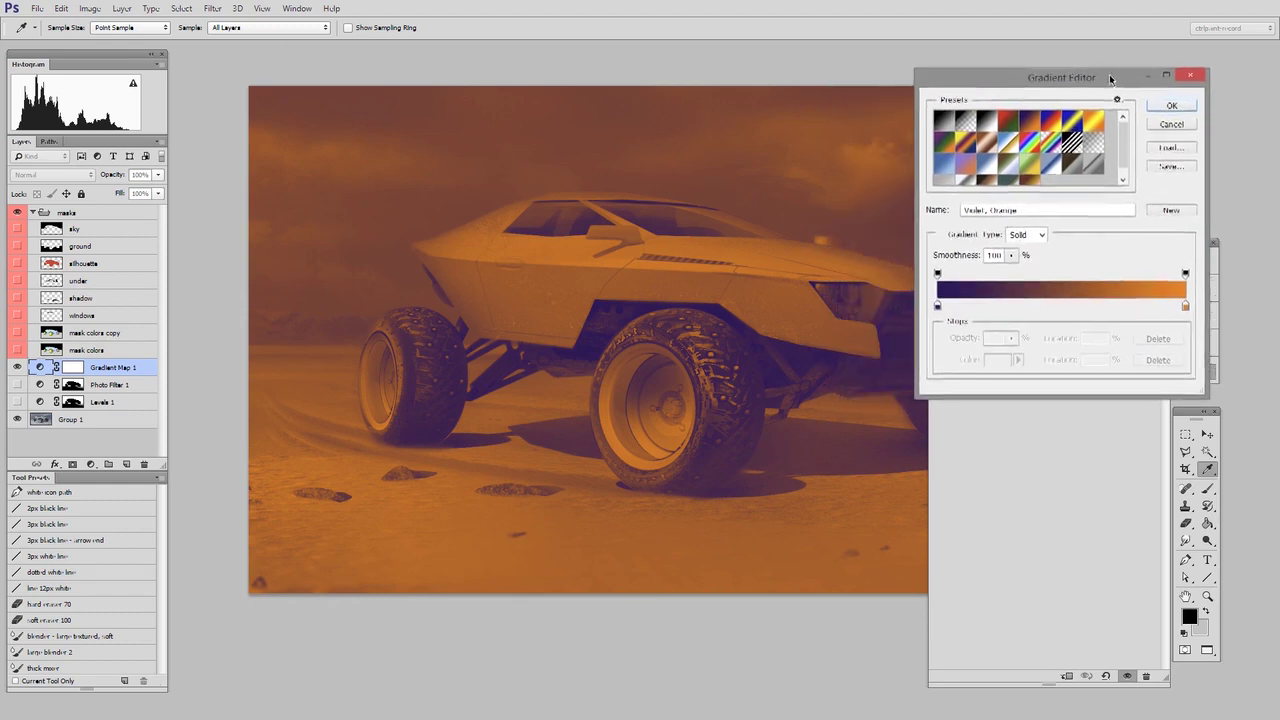
{"action": "left_click", "coordinate": [1067, 307]}
{"action": "left_click", "coordinate": [998, 360]}
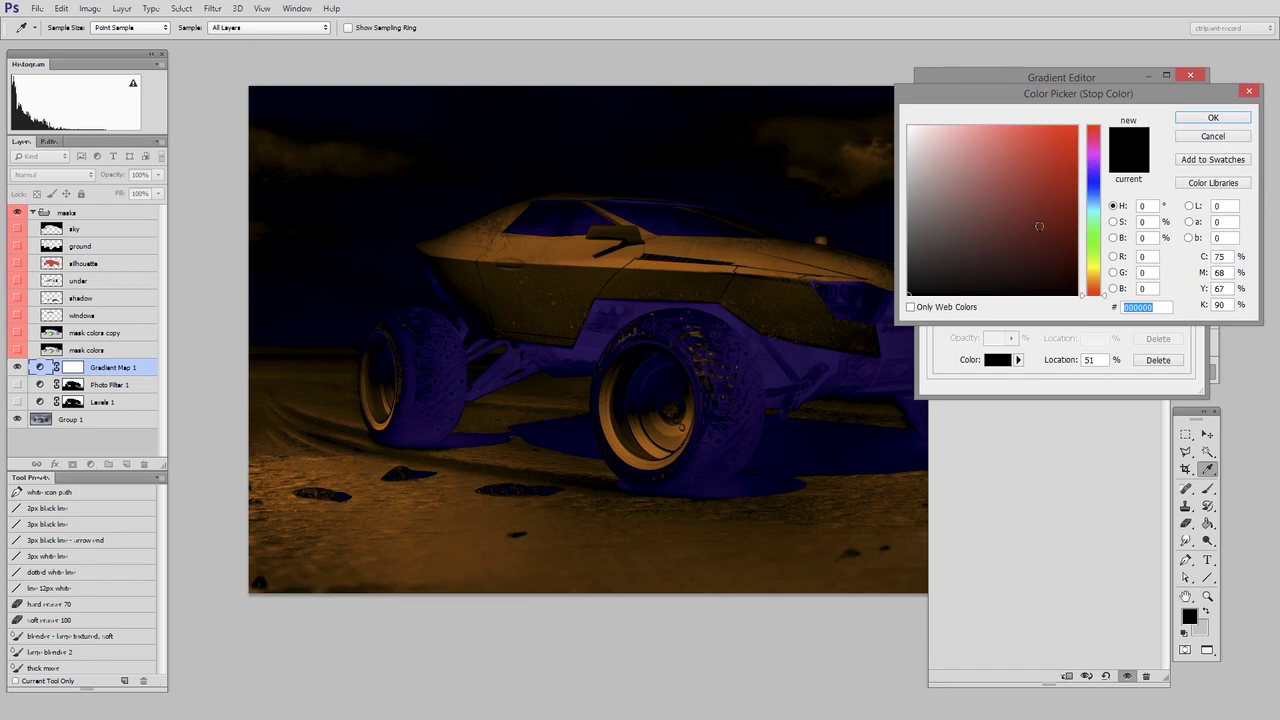
{"action": "left_click_drag", "start_coordinate": [1093, 260], "coordinate": [1093, 278]}
{"action": "left_click", "coordinate": [991, 206]}
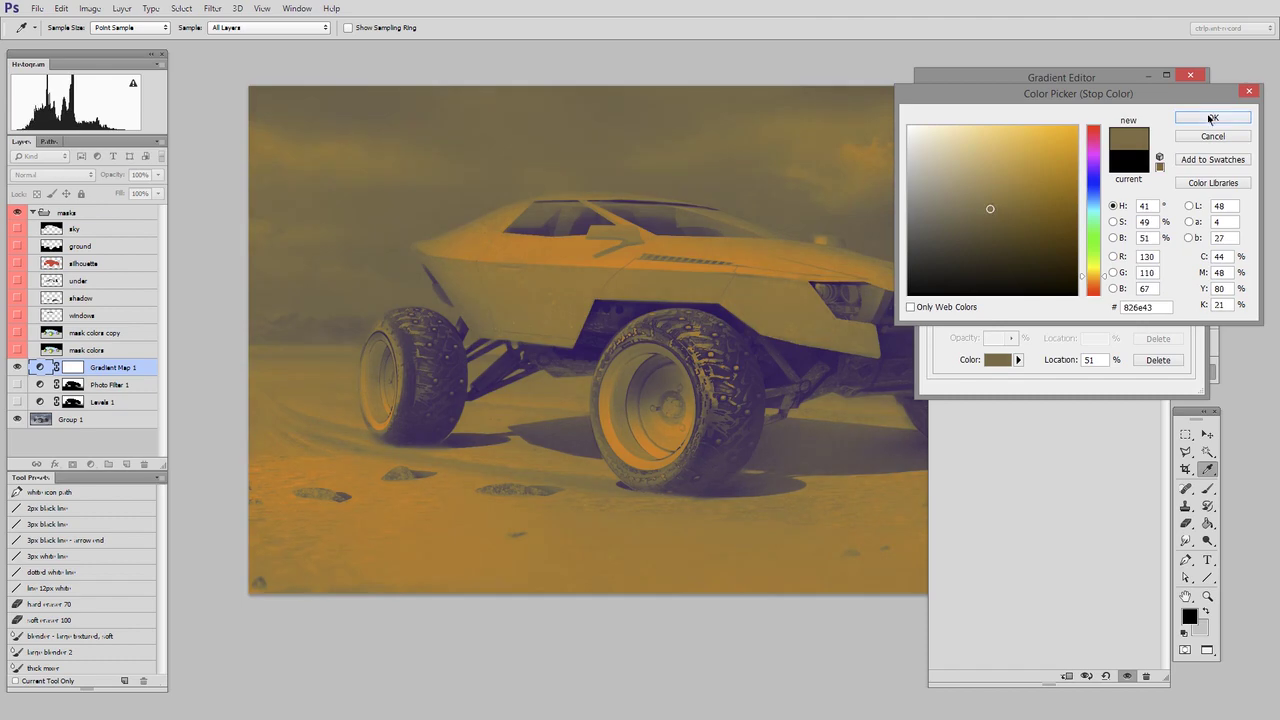
{"action": "left_click", "coordinate": [1208, 118]}
Recolour the end stop to a brighter, warmer light orange.
{"action": "left_click", "coordinate": [1186, 305]}
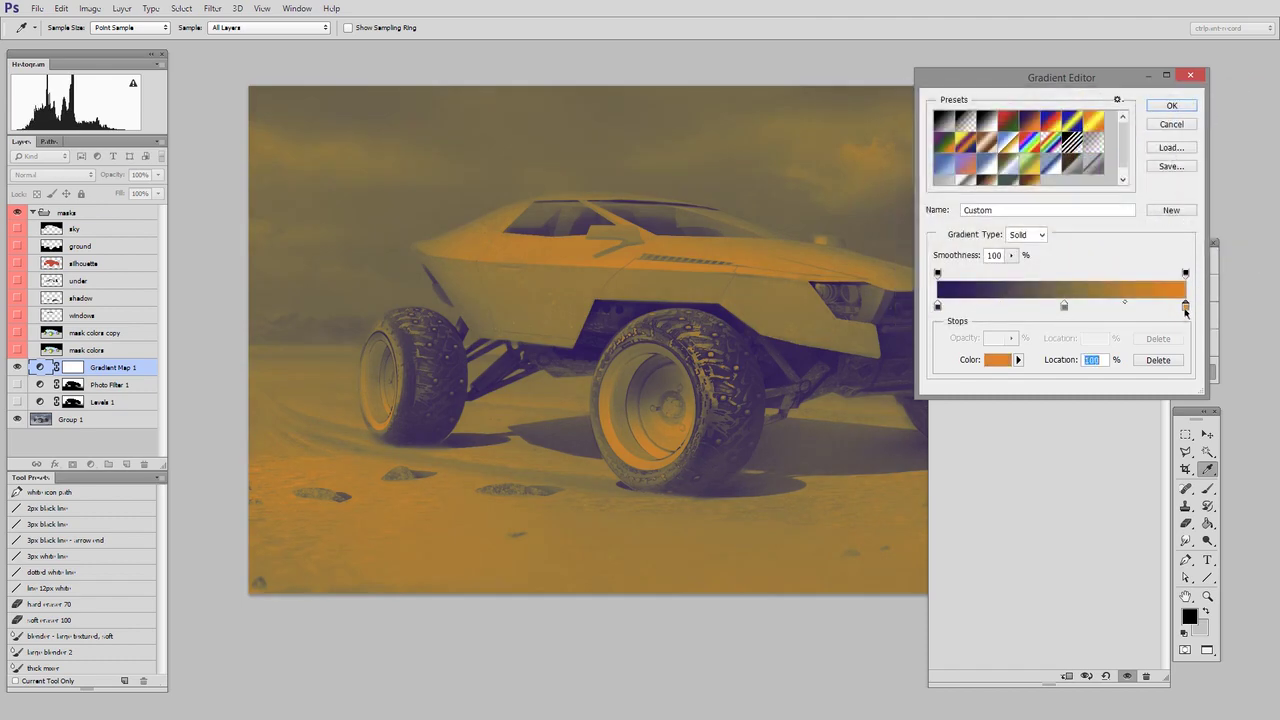
{"action": "left_click", "coordinate": [997, 360]}
{"action": "left_click", "coordinate": [1003, 132]}
{"action": "left_click_drag", "start_coordinate": [1003, 132], "coordinate": [1023, 122]}
{"action": "left_click", "coordinate": [1222, 121]}
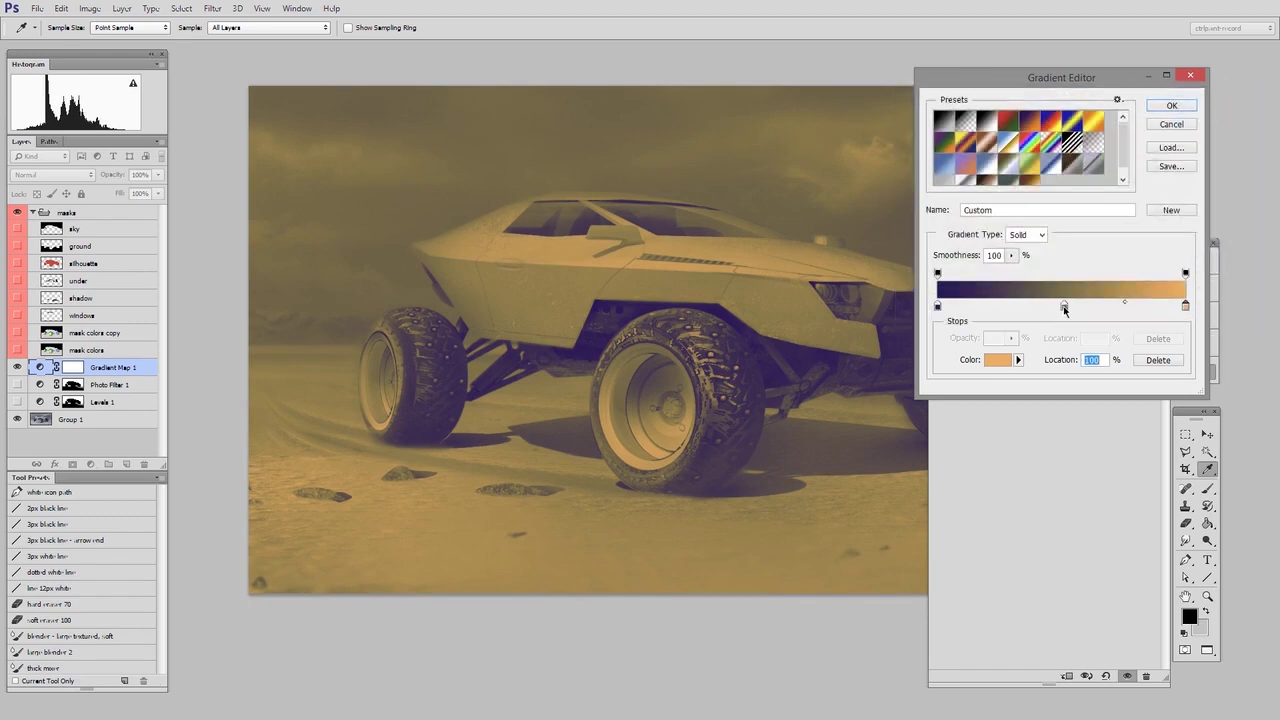
Recolour the start stop to a lighter navy for the shadows.
{"action": "left_click", "coordinate": [1058, 306]}
{"action": "left_click", "coordinate": [937, 305]}
{"action": "left_click", "coordinate": [997, 360]}
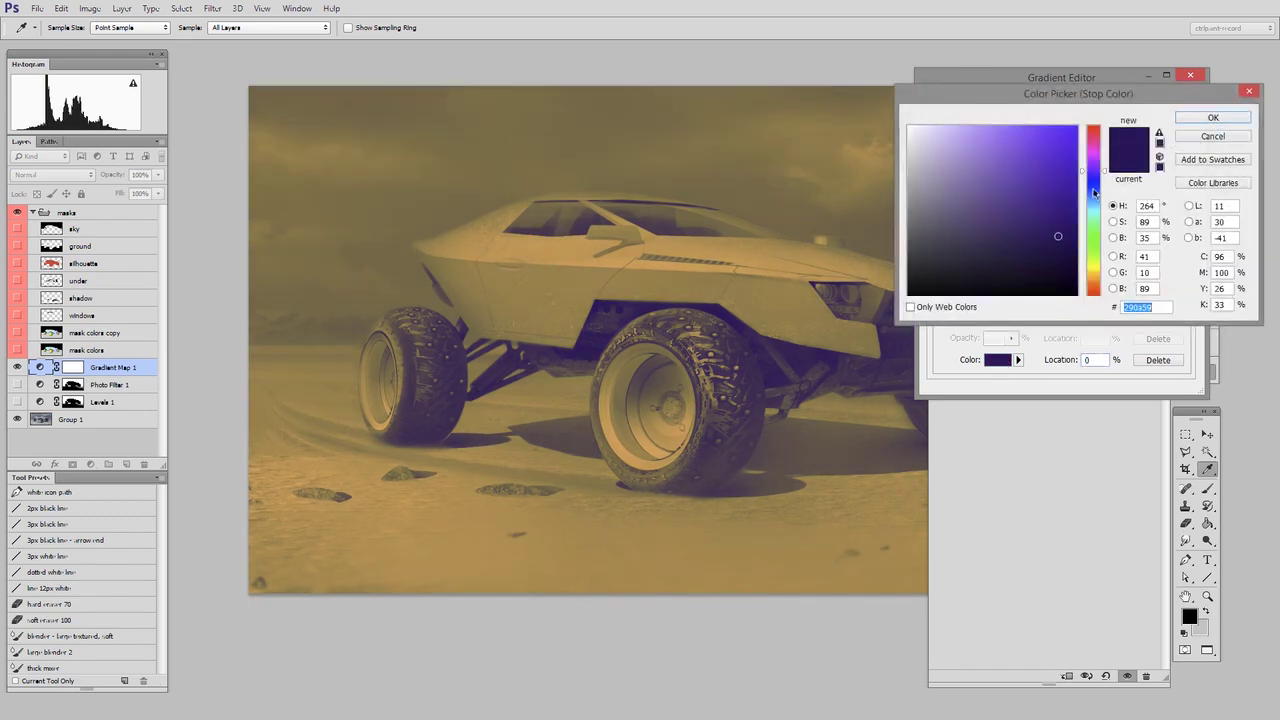
{"action": "left_click", "coordinate": [1018, 215]}
{"action": "left_click_drag", "start_coordinate": [1018, 215], "coordinate": [1029, 223]}
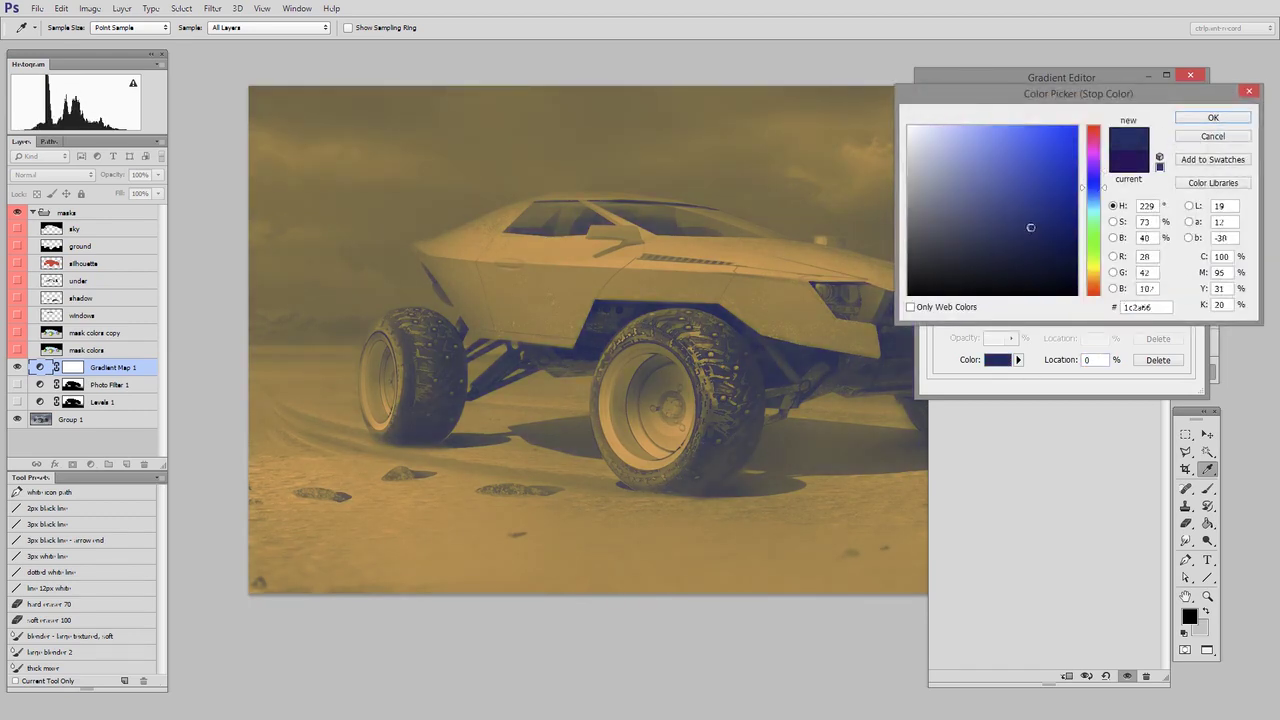
{"action": "left_click", "coordinate": [1214, 116]}
{"action": "left_click_drag", "start_coordinate": [1096, 78], "coordinate": [1050, 142]}
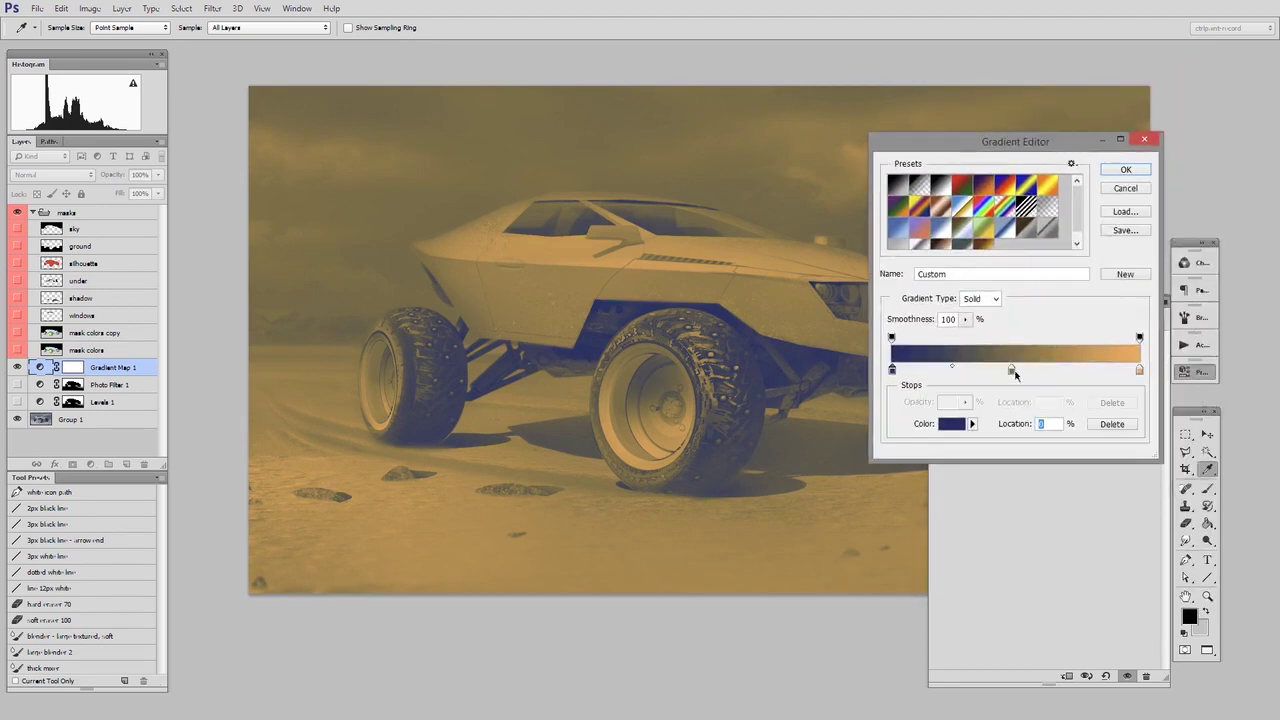
Rebalance the stop positions, settling the middle stop at 47%.
{"action": "mouse_move", "coordinate": [1011, 371]}
{"action": "left_mouse_down"}
{"action": "mouse_move", "coordinate": [1061, 378]}
{"action": "mouse_move", "coordinate": [964, 374]}
{"action": "mouse_move", "coordinate": [1021, 377]}
{"action": "left_mouse_up"}
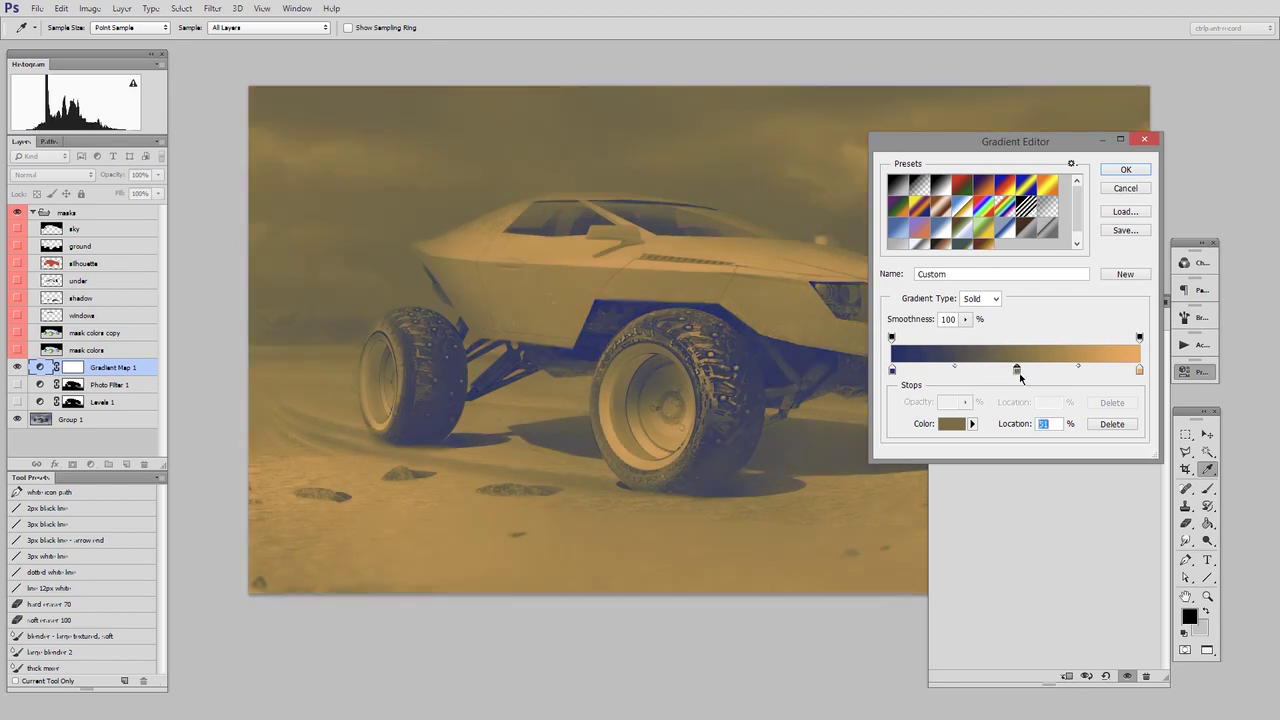
{"action": "mouse_move", "coordinate": [1139, 371]}
{"action": "left_mouse_down"}
{"action": "mouse_move", "coordinate": [1114, 374]}
{"action": "mouse_move", "coordinate": [1134, 373]}
{"action": "left_mouse_up"}
{"action": "left_click_drag", "start_coordinate": [1016, 371], "coordinate": [992, 372]}
{"action": "left_click_drag", "start_coordinate": [1134, 371], "coordinate": [1118, 371]}
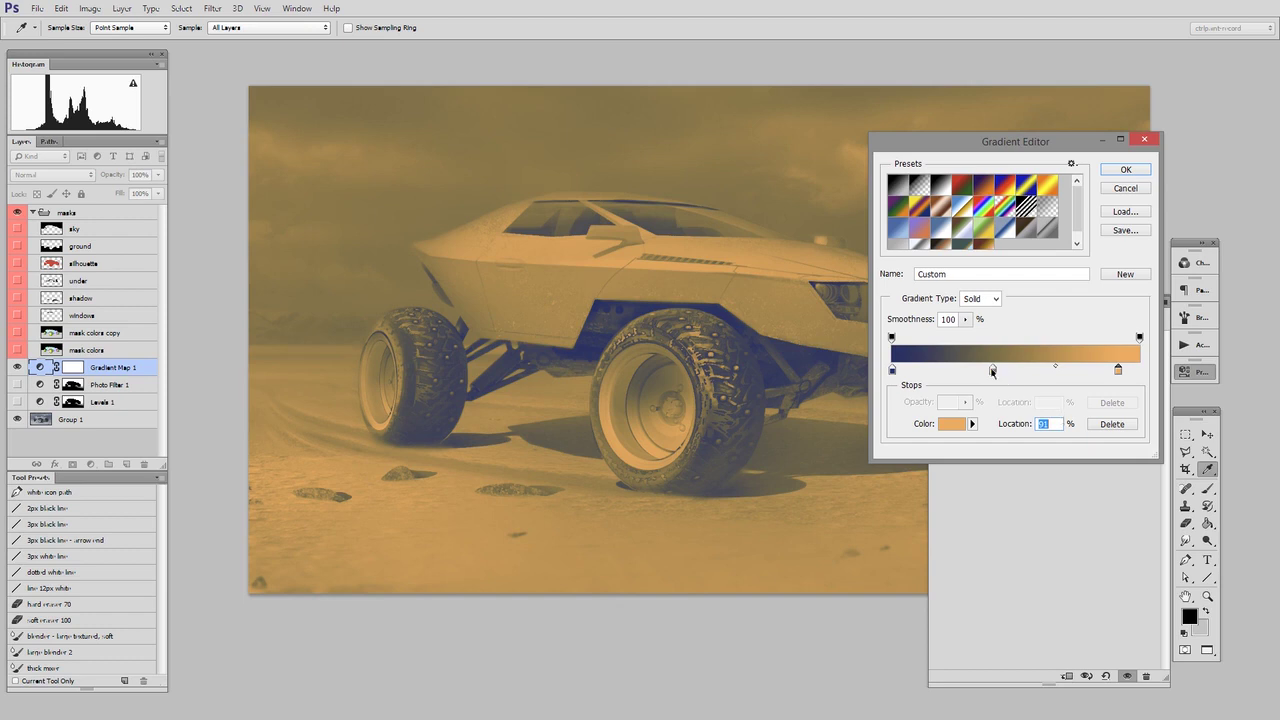
{"action": "left_click_drag", "start_coordinate": [992, 372], "coordinate": [1022, 372]}
{"action": "left_click", "coordinate": [893, 370]}
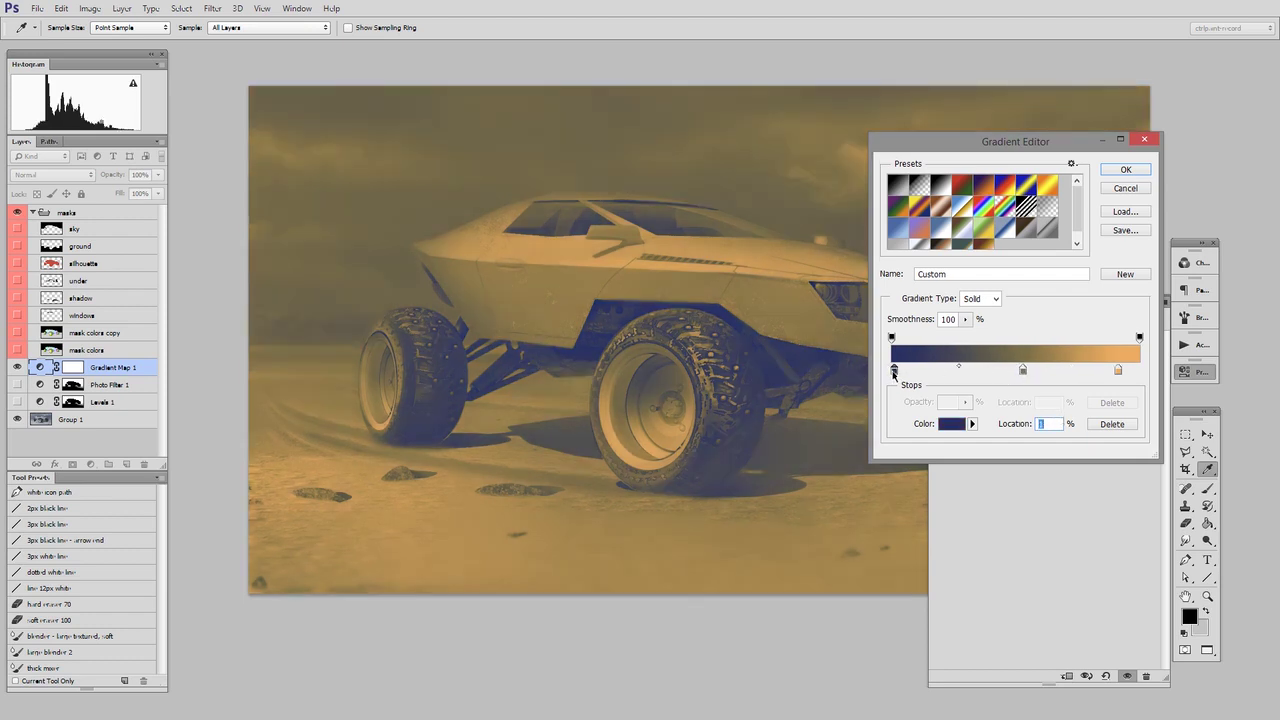
{"action": "left_click_drag", "start_coordinate": [1118, 371], "coordinate": [1126, 371]}
{"action": "left_click_drag", "start_coordinate": [1022, 371], "coordinate": [1009, 371]}
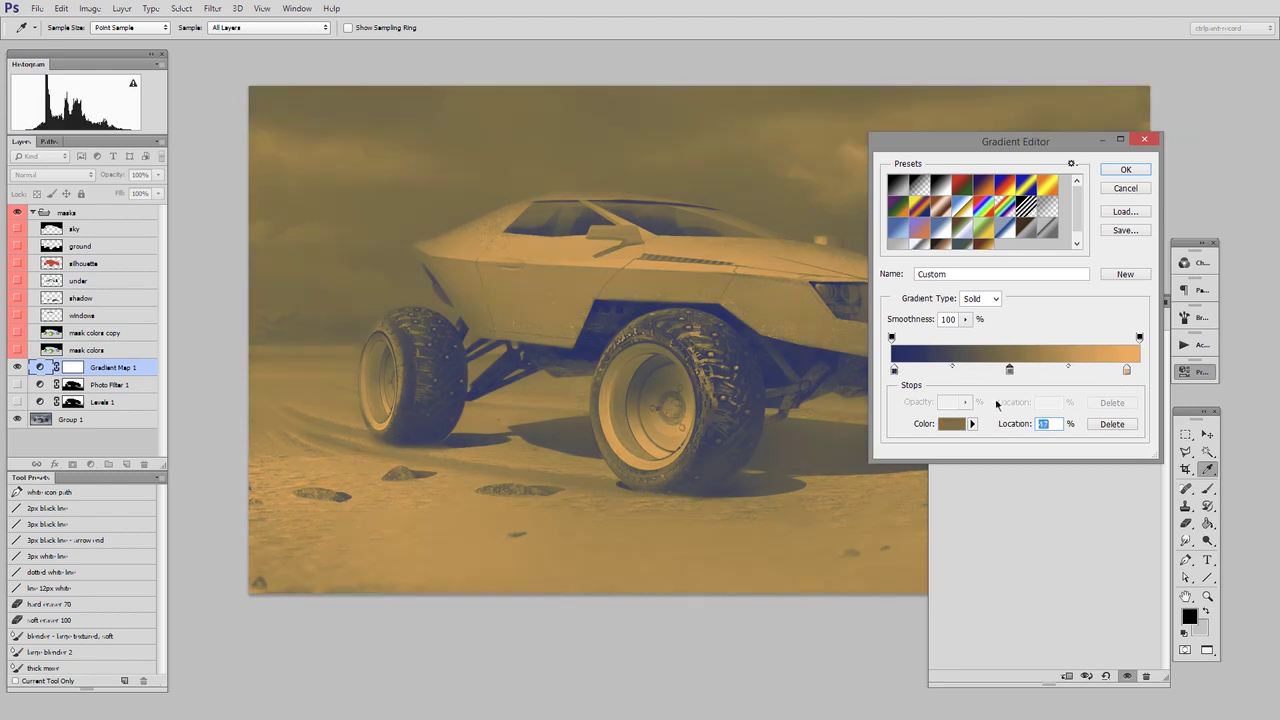
Change the middle stop to a brighter slate blue and apply the gradient.
{"action": "left_click", "coordinate": [962, 424]}
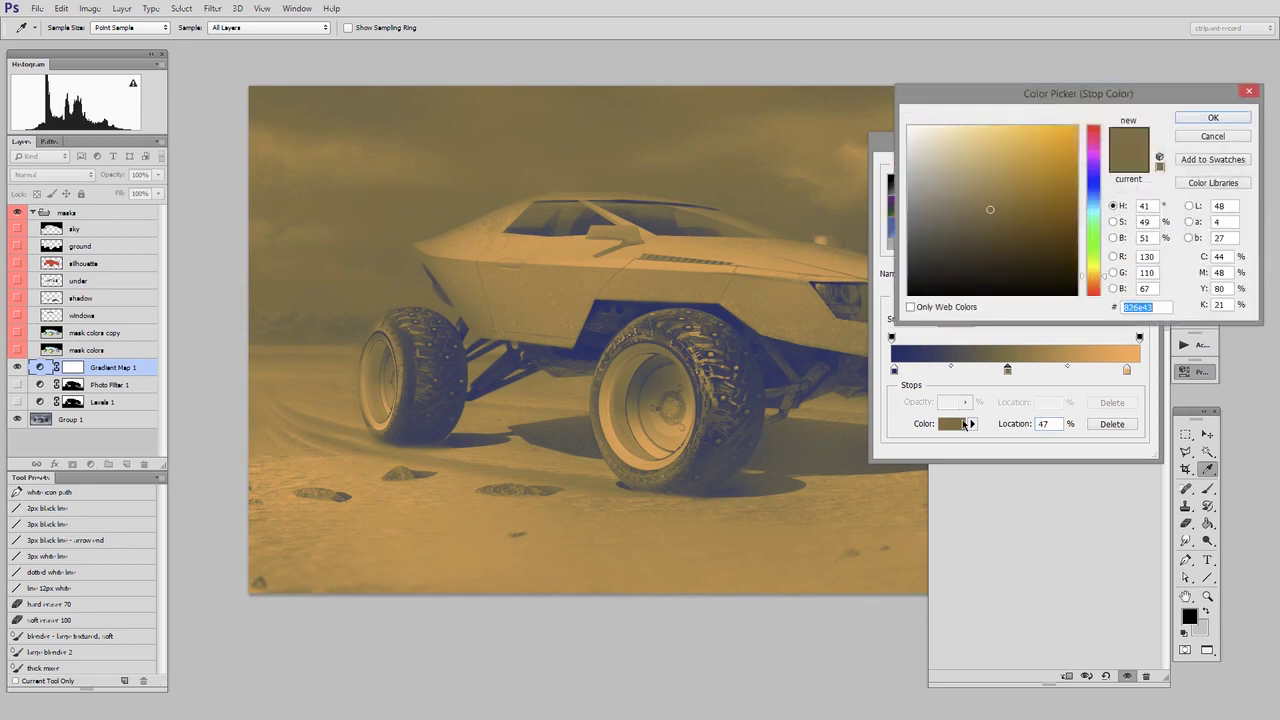
{"action": "left_click_drag", "start_coordinate": [1098, 204], "coordinate": [1097, 188]}
{"action": "mouse_move", "coordinate": [962, 178]}
{"action": "left_mouse_down"}
{"action": "mouse_move", "coordinate": [971, 166]}
{"action": "mouse_move", "coordinate": [970, 210]}
{"action": "mouse_move", "coordinate": [970, 197]}
{"action": "left_mouse_up"}
{"action": "left_click", "coordinate": [1215, 117]}
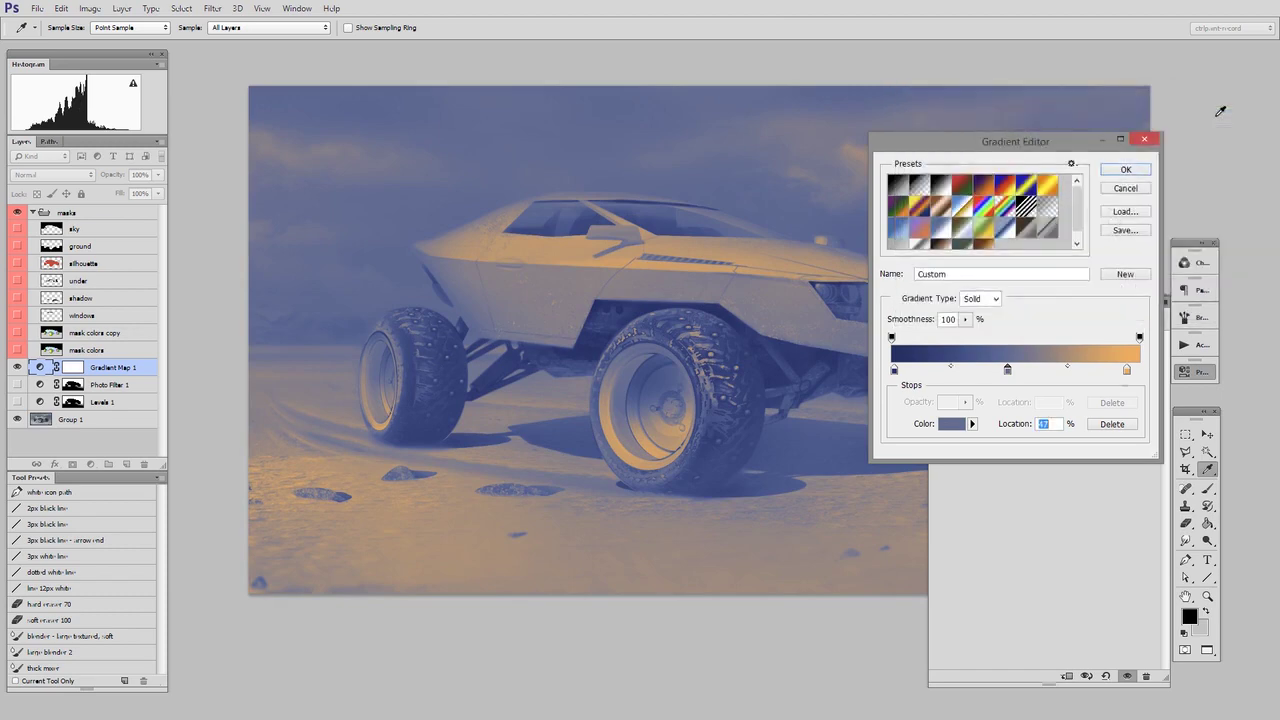
{"action": "left_click", "coordinate": [1127, 170]}
Load the sky mask as a selection.
{"action": "key", "text": "z"}
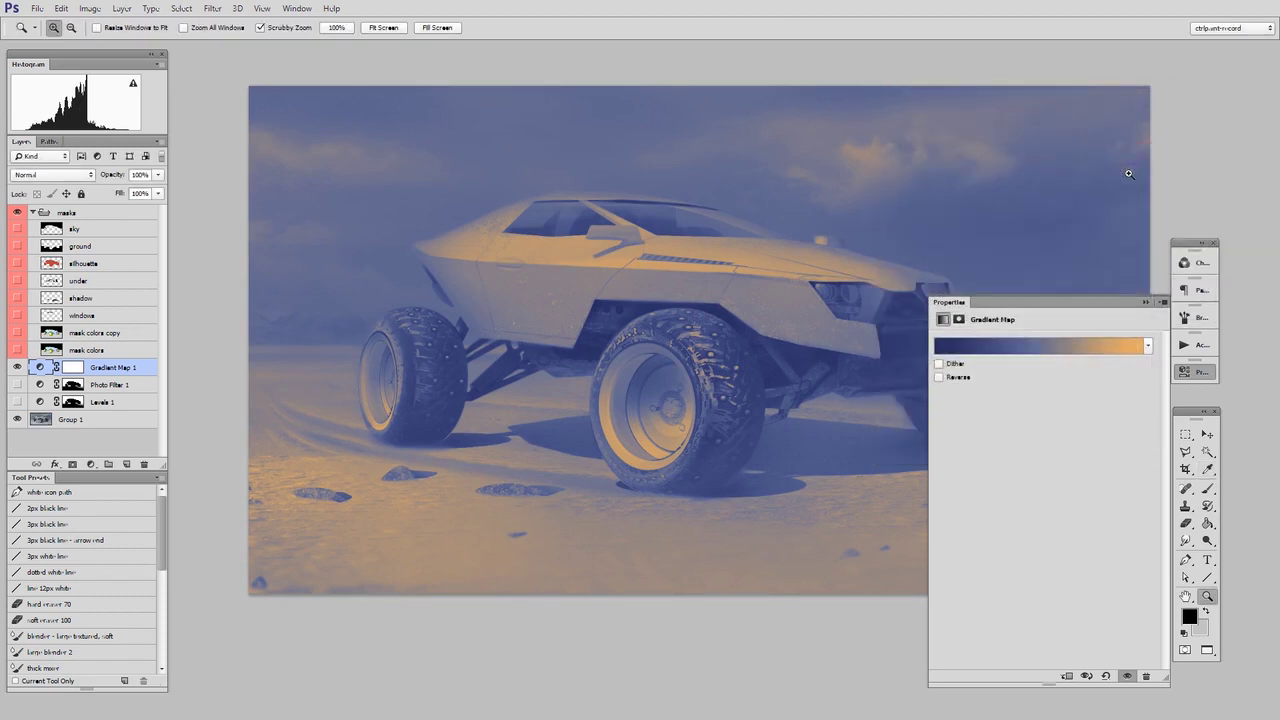
{"action": "left_click", "coordinate": [1194, 374]}
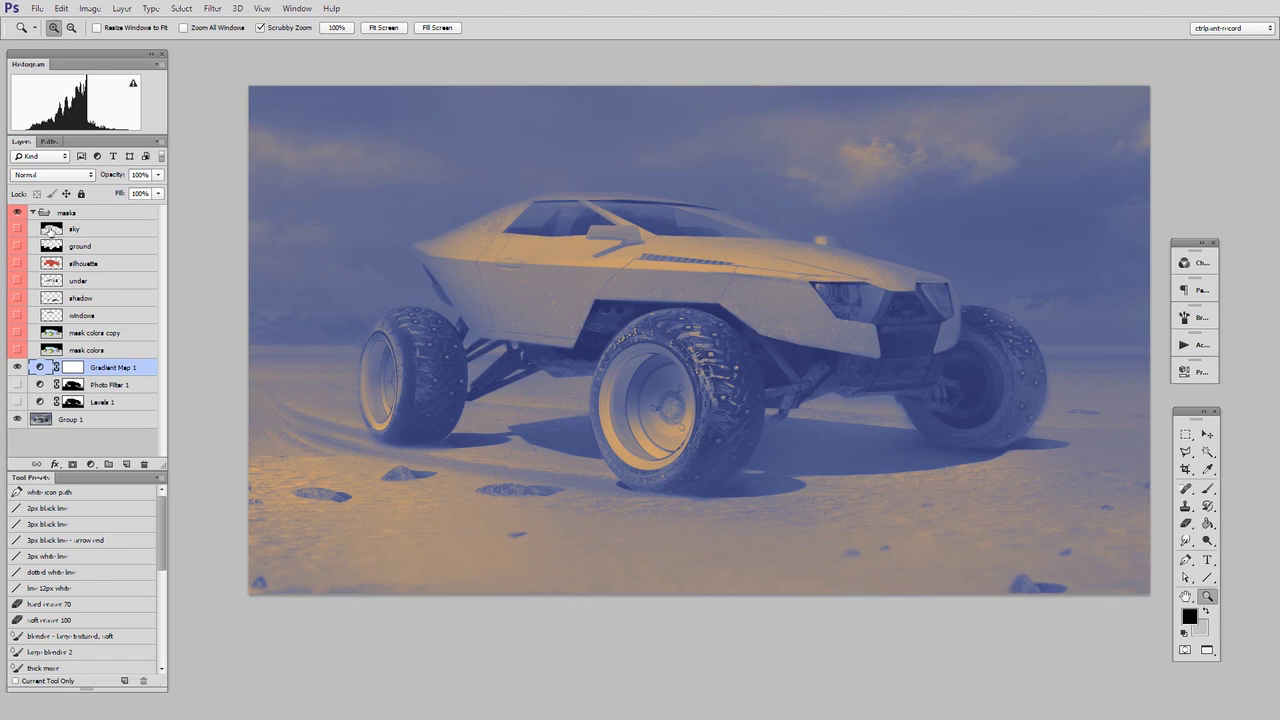
{"action": "left_click", "coordinate": [50, 229], "text": "ctrl"}
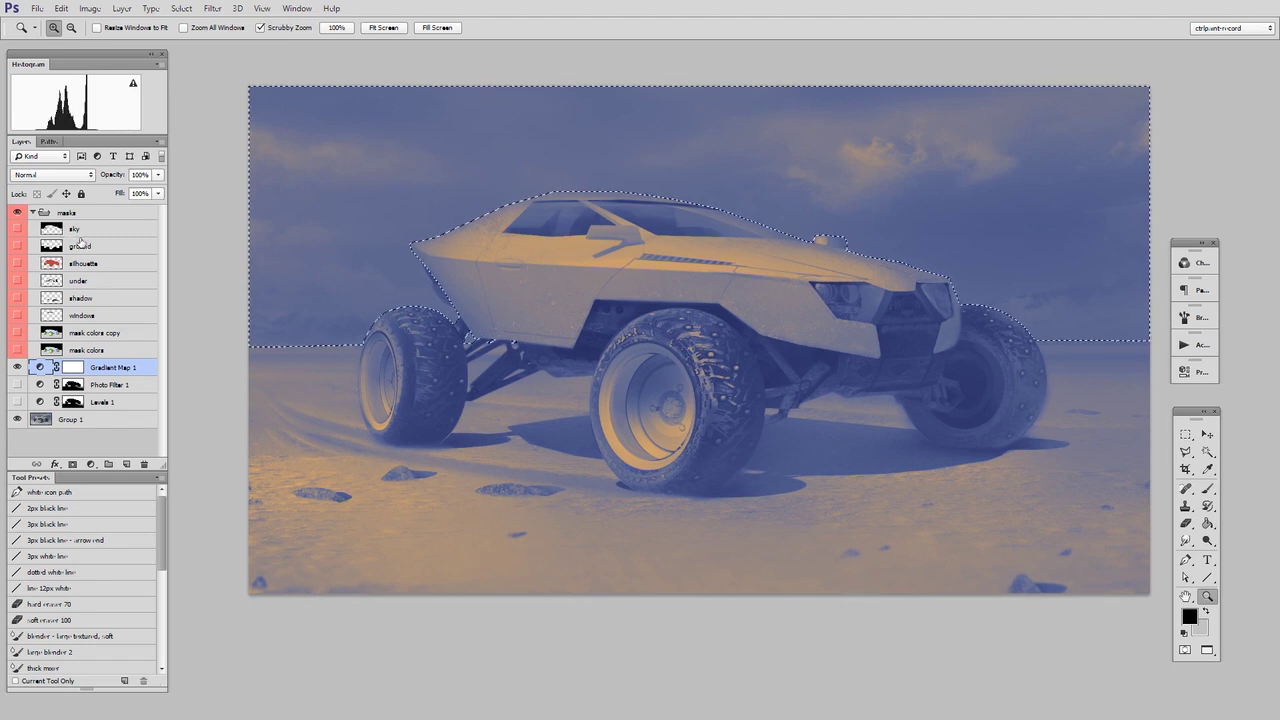
{"action": "left_click_drag", "start_coordinate": [582, 335], "coordinate": [662, 355]}
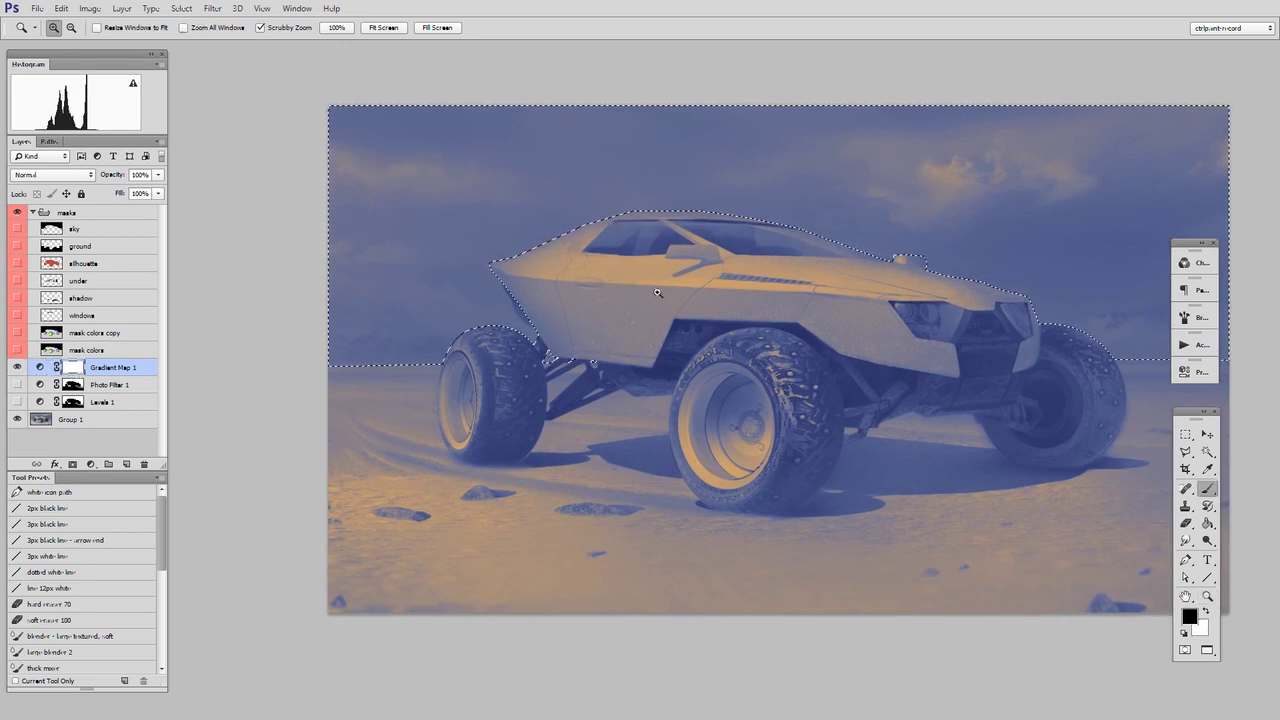
Paint black over the sky on Gradient Map 1's mask with a very large brush, then deselect.
{"action": "key", "text": "b"}
{"action": "right_click", "coordinate": [714, 400]}
{"action": "key", "text": "Escape"}
{"action": "key", "text": "bracketright"}
{"action": "key", "text": "bracketright"}
{"action": "key", "text": "bracketright"}
{"action": "key", "text": "bracketright"}
{"action": "key", "text": "bracketright"}
{"action": "key", "text": "bracketright"}
{"action": "key", "text": "bracketright"}
{"action": "key", "text": "bracketright"}
{"action": "key", "text": "bracketright"}
{"action": "key", "text": "bracketright"}
{"action": "key", "text": "bracketright"}
{"action": "key", "text": "bracketright"}
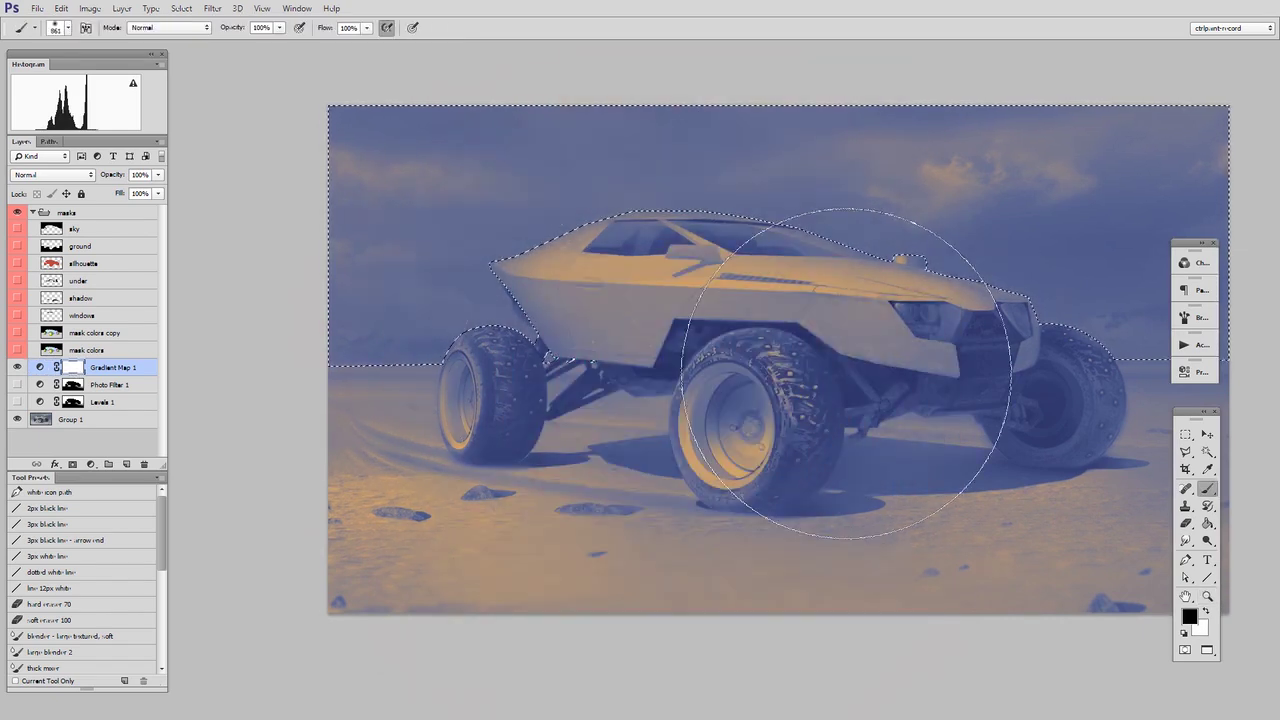
{"action": "mouse_move", "coordinate": [390, 190]}
{"action": "left_mouse_down"}
{"action": "mouse_move", "coordinate": [928, 100]}
{"action": "mouse_move", "coordinate": [886, 86]}
{"action": "left_mouse_up"}
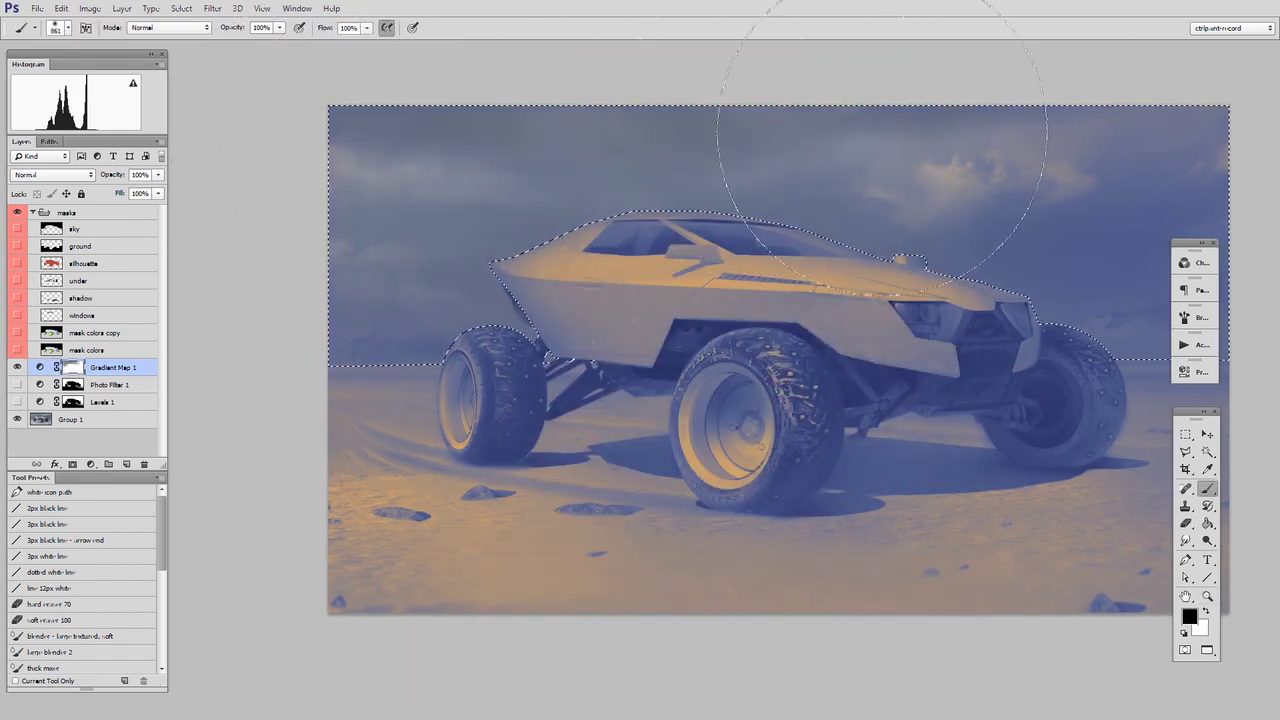
{"action": "scroll", "coordinate": [814, 114], "scroll_direction": "right", "scroll_amount": 3}
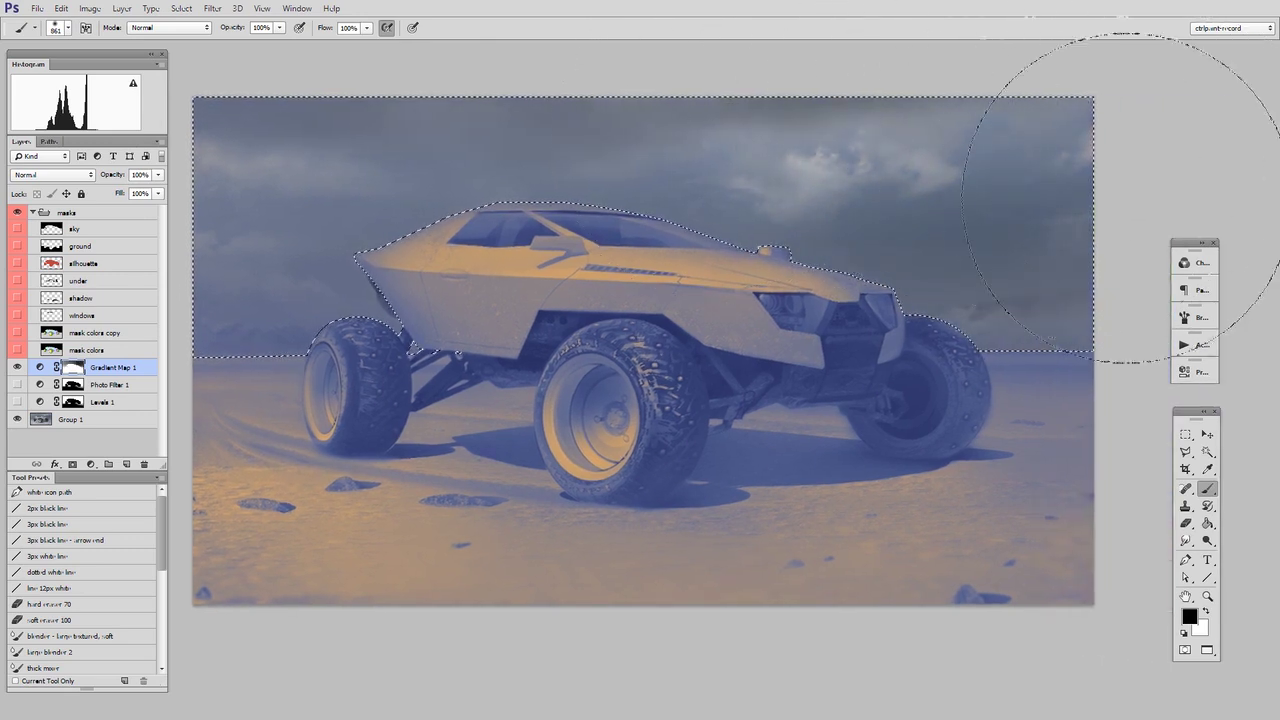
{"action": "right_click", "coordinate": [1043, 194], "text": "alt"}
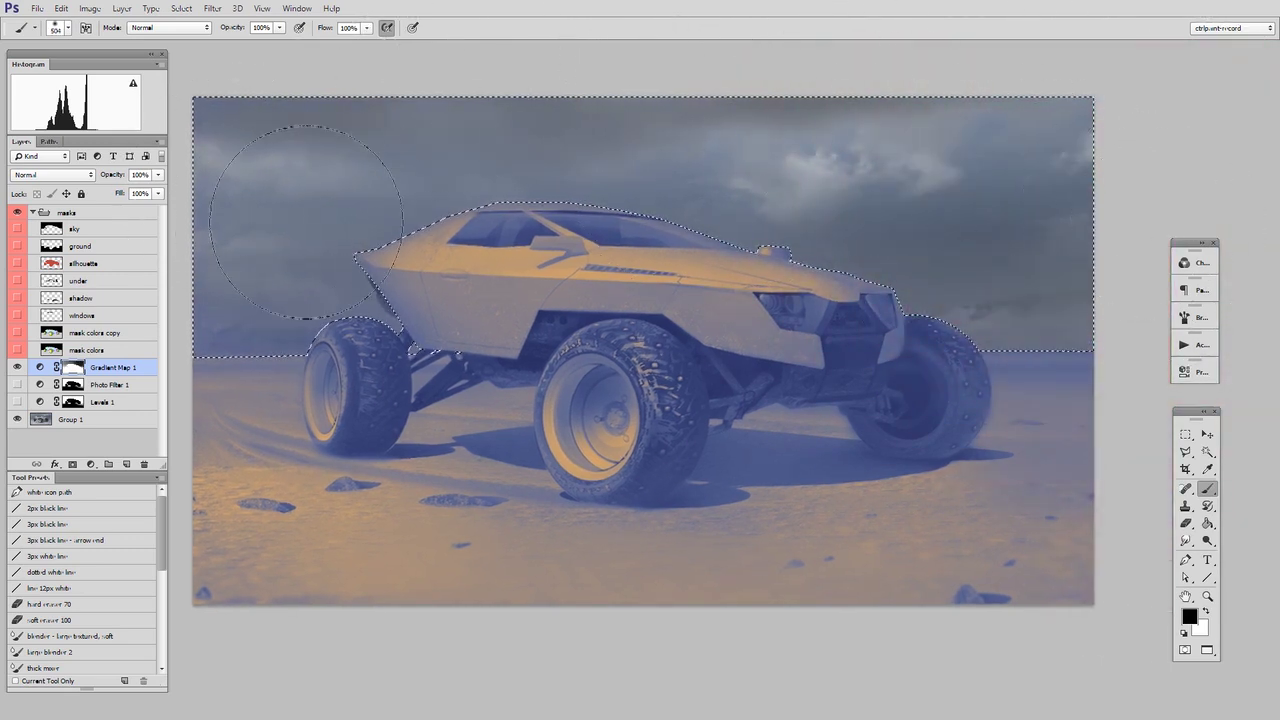
{"action": "key", "text": "m"}
{"action": "key", "text": "ctrl+d"}
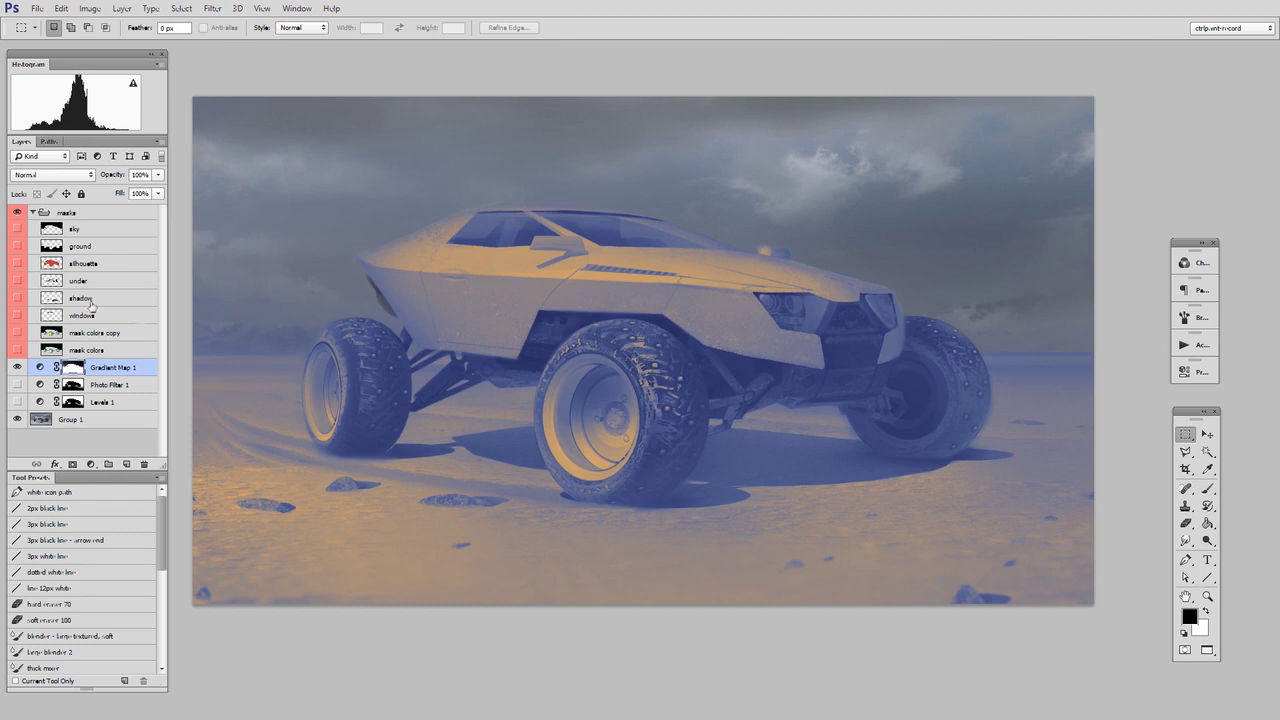
Load the windows mask and add Gradient Map 2 with a black-to-white gradient.
{"action": "left_click", "coordinate": [51, 315], "text": "ctrl"}
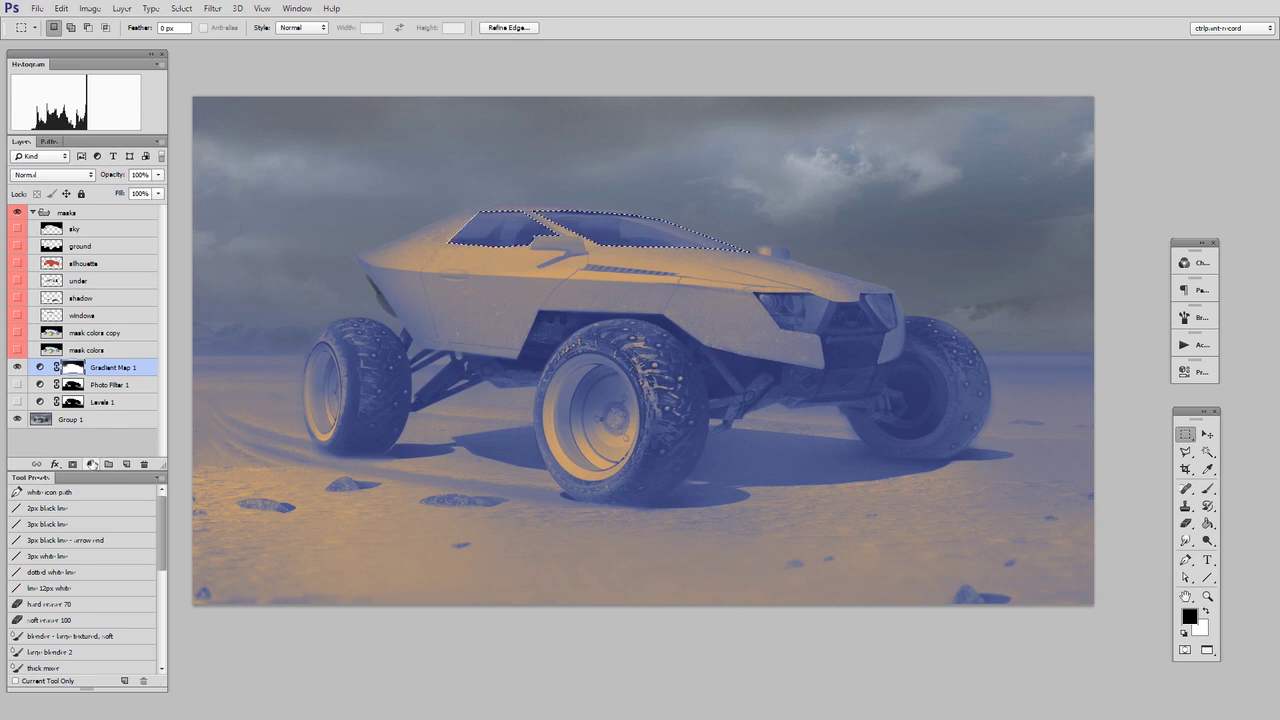
{"action": "left_click", "coordinate": [91, 464]}
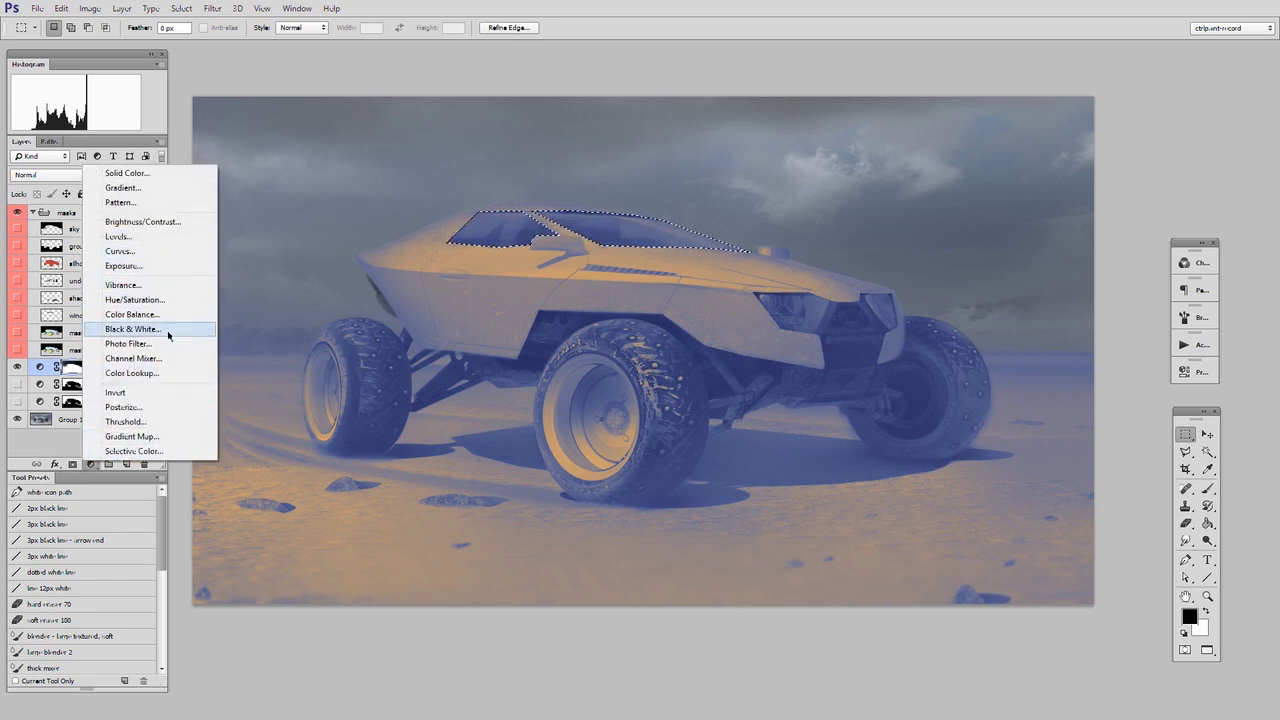
{"action": "left_click", "coordinate": [166, 436]}
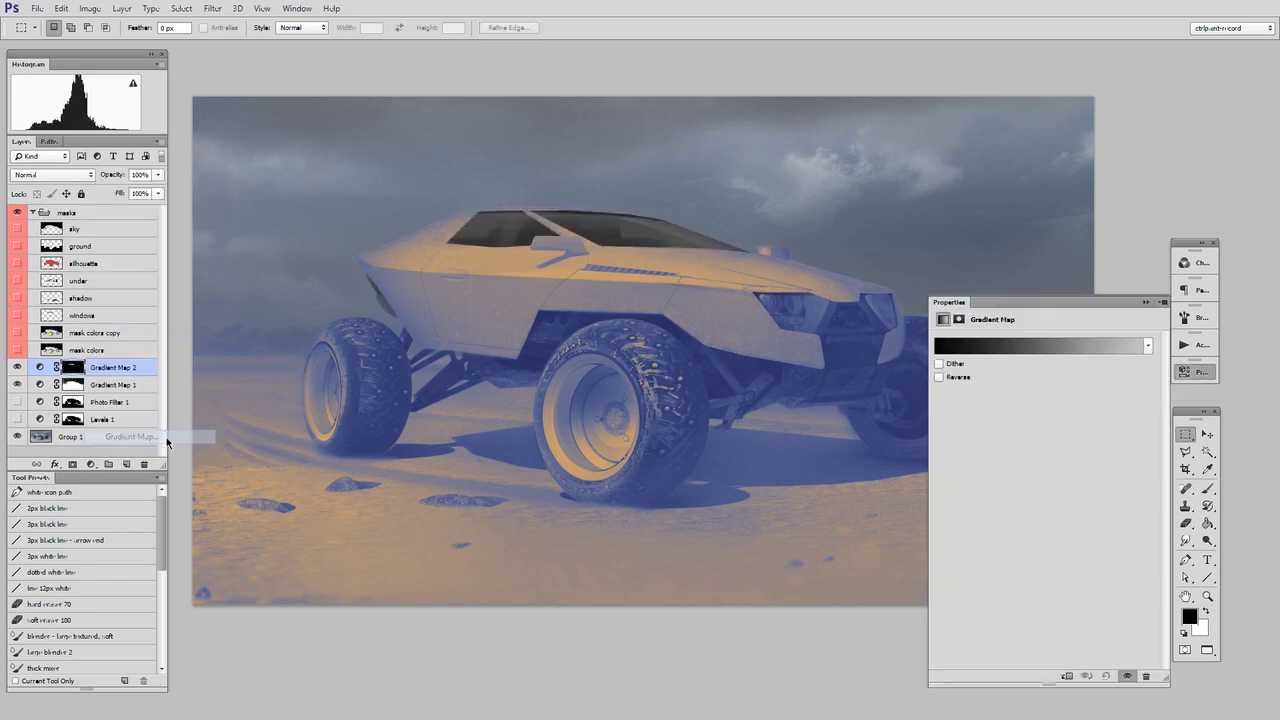
{"action": "left_click", "coordinate": [1040, 352]}
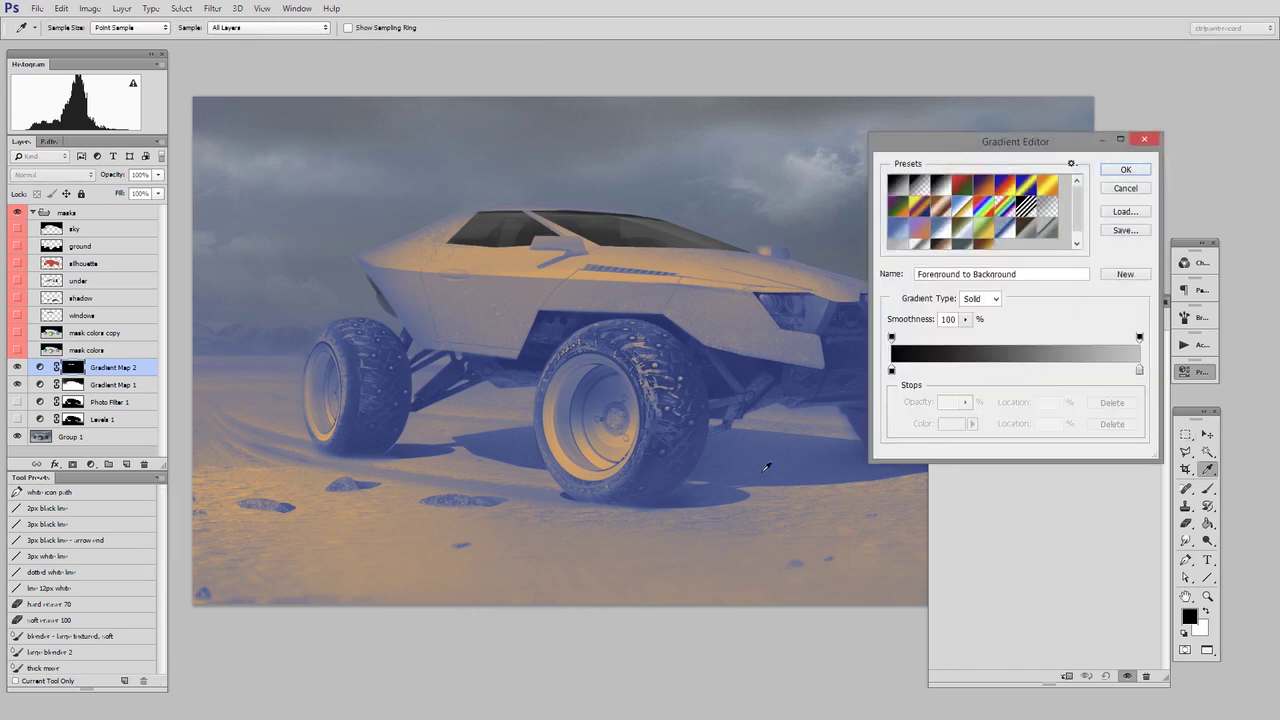
{"action": "left_click", "coordinate": [891, 370]}
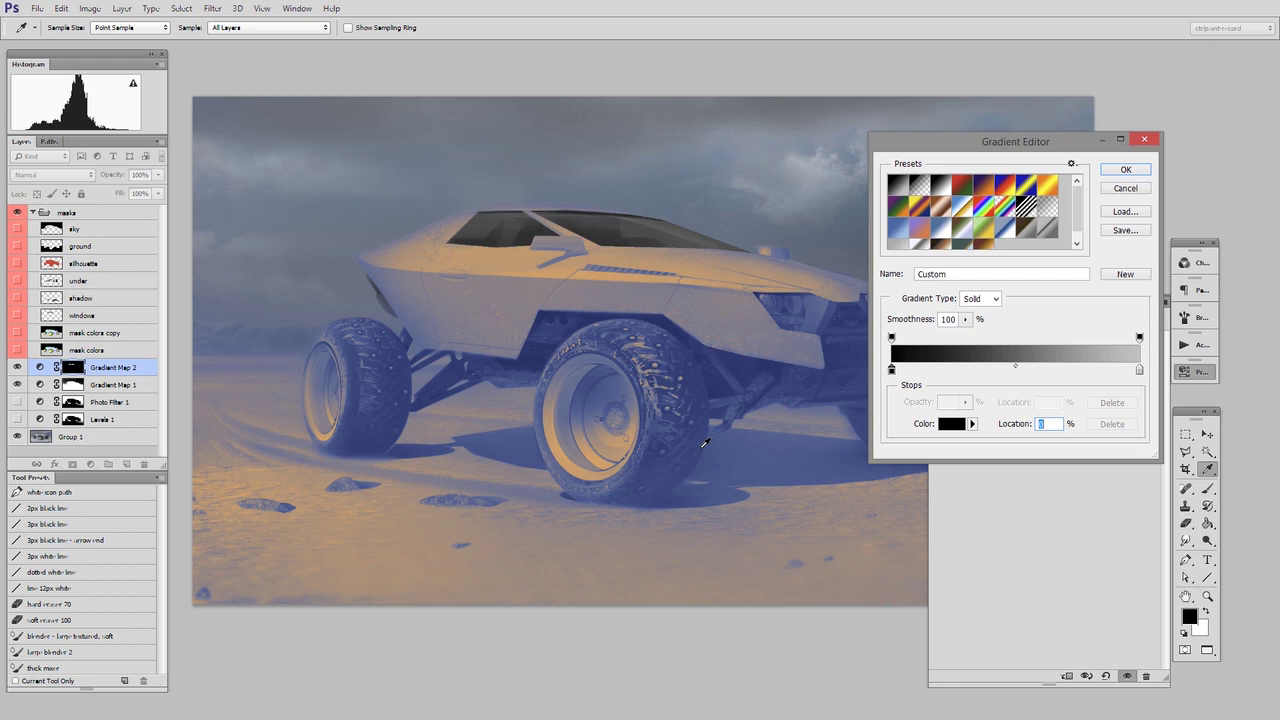
{"action": "key", "text": "Return"}
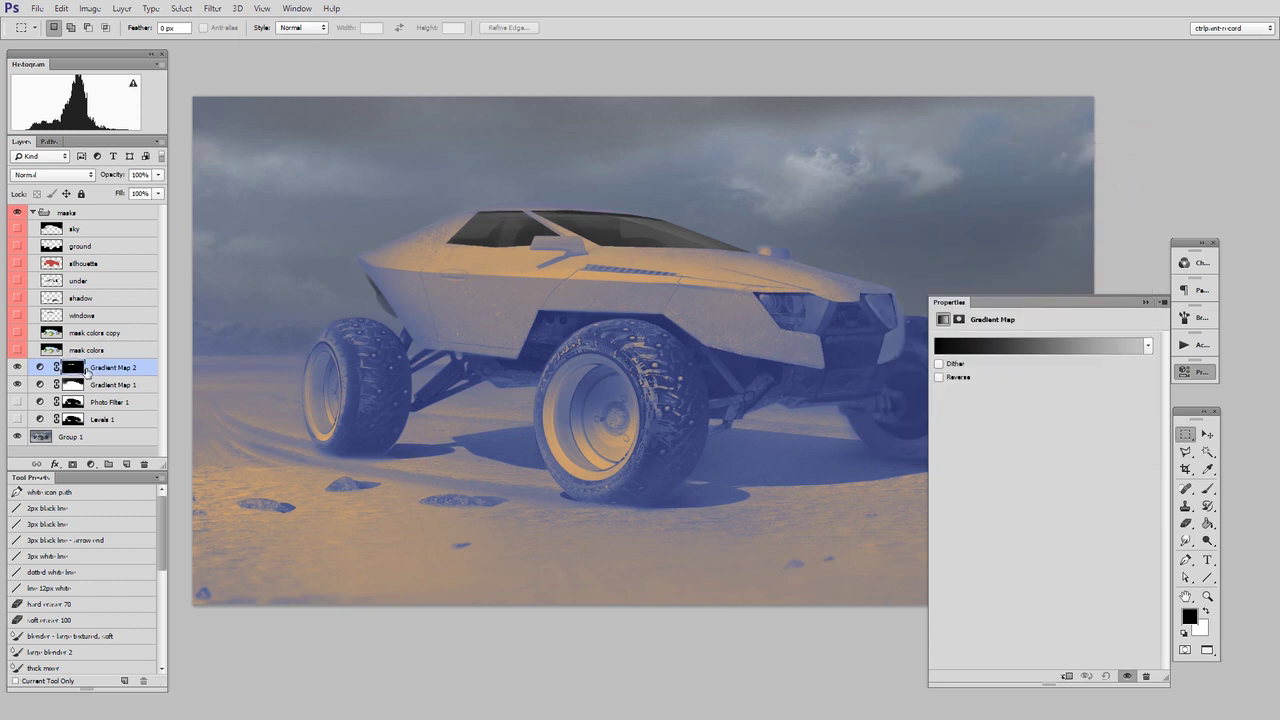
Open Gradient Map 2's gradient and sample blue-greys from the image for its stops.
{"action": "left_click", "coordinate": [37, 367]}
{"action": "left_click", "coordinate": [78, 368]}
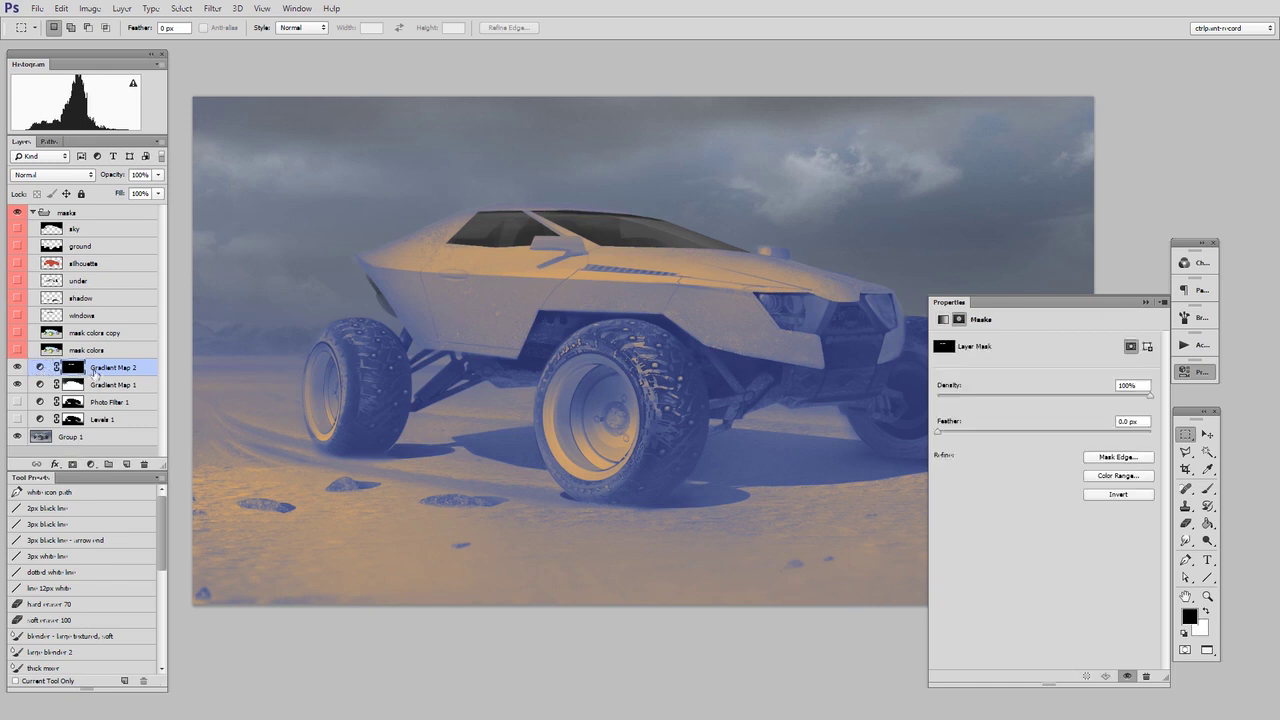
{"action": "left_click", "coordinate": [40, 367]}
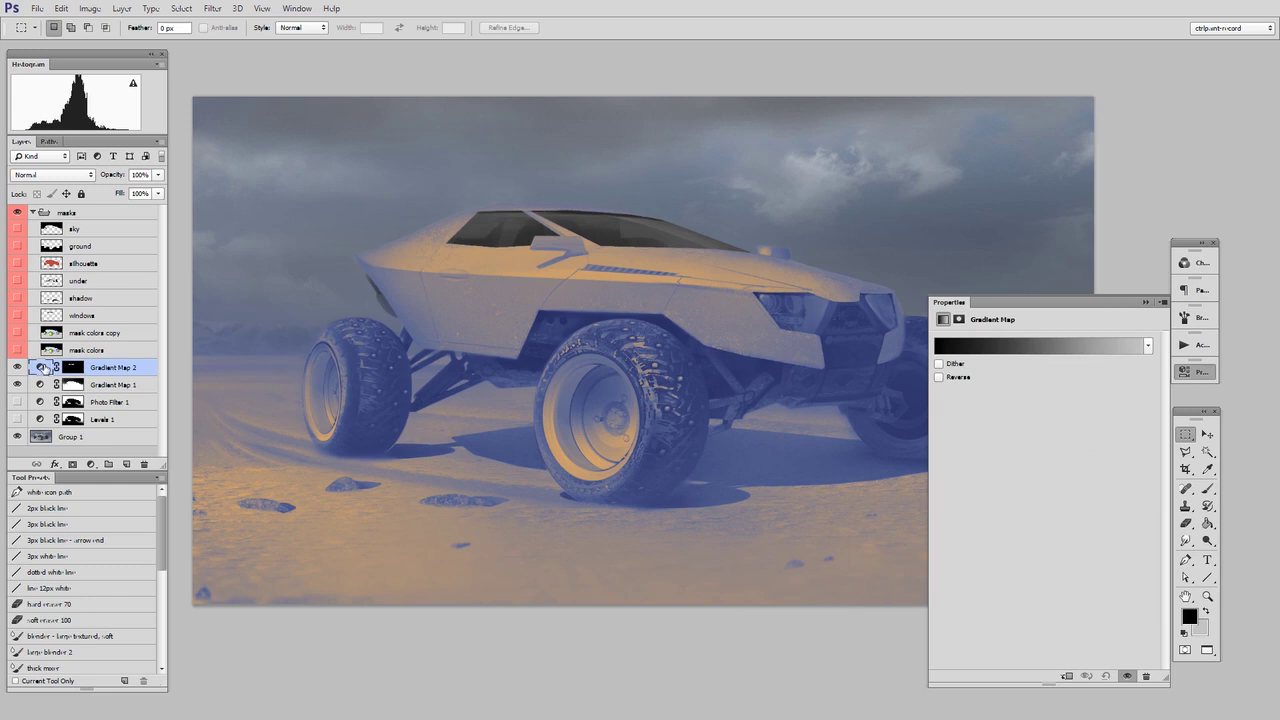
{"action": "left_click", "coordinate": [1040, 345]}
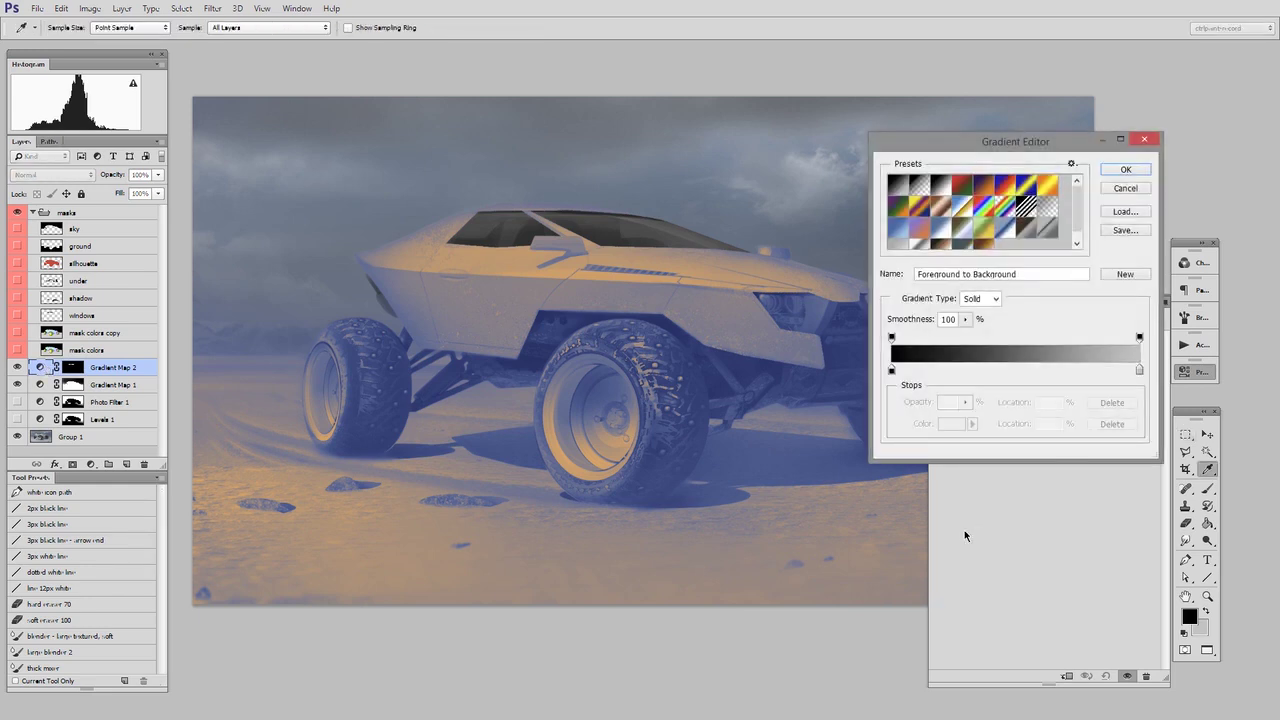
{"action": "left_click", "coordinate": [891, 371]}
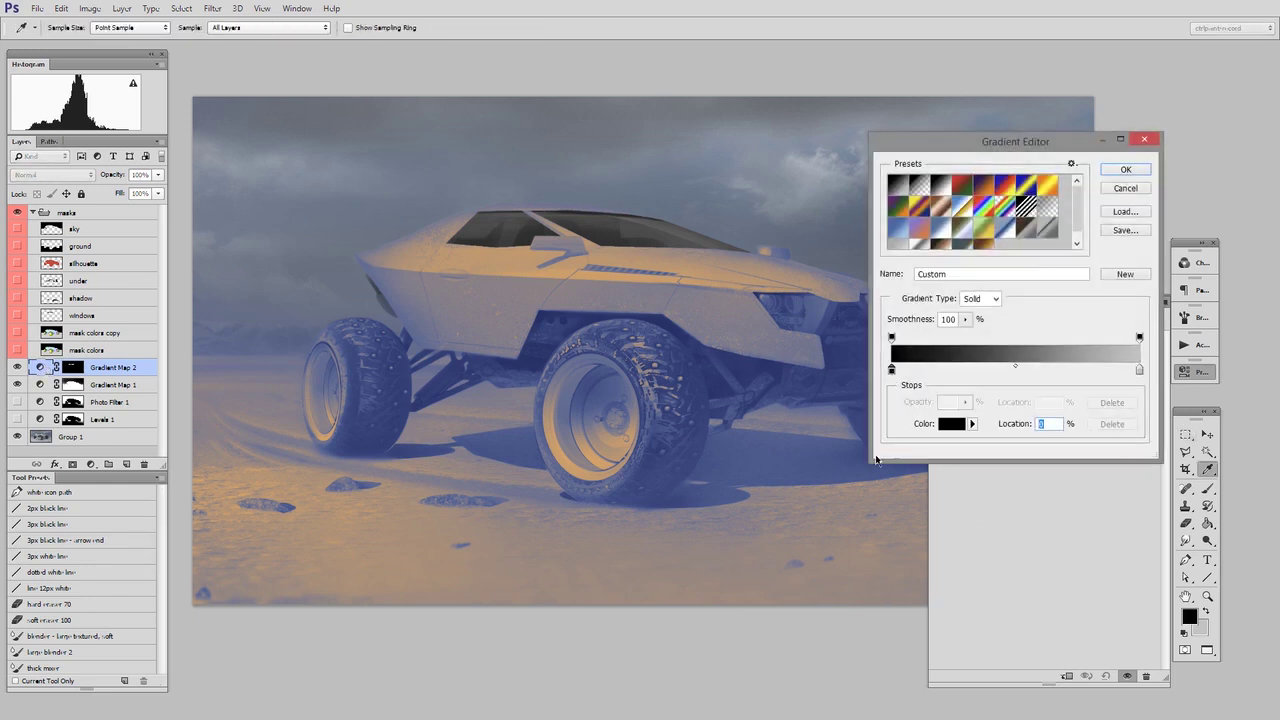
{"action": "left_click", "coordinate": [785, 451]}
{"action": "left_click", "coordinate": [1140, 372]}
{"action": "left_click", "coordinate": [823, 396]}
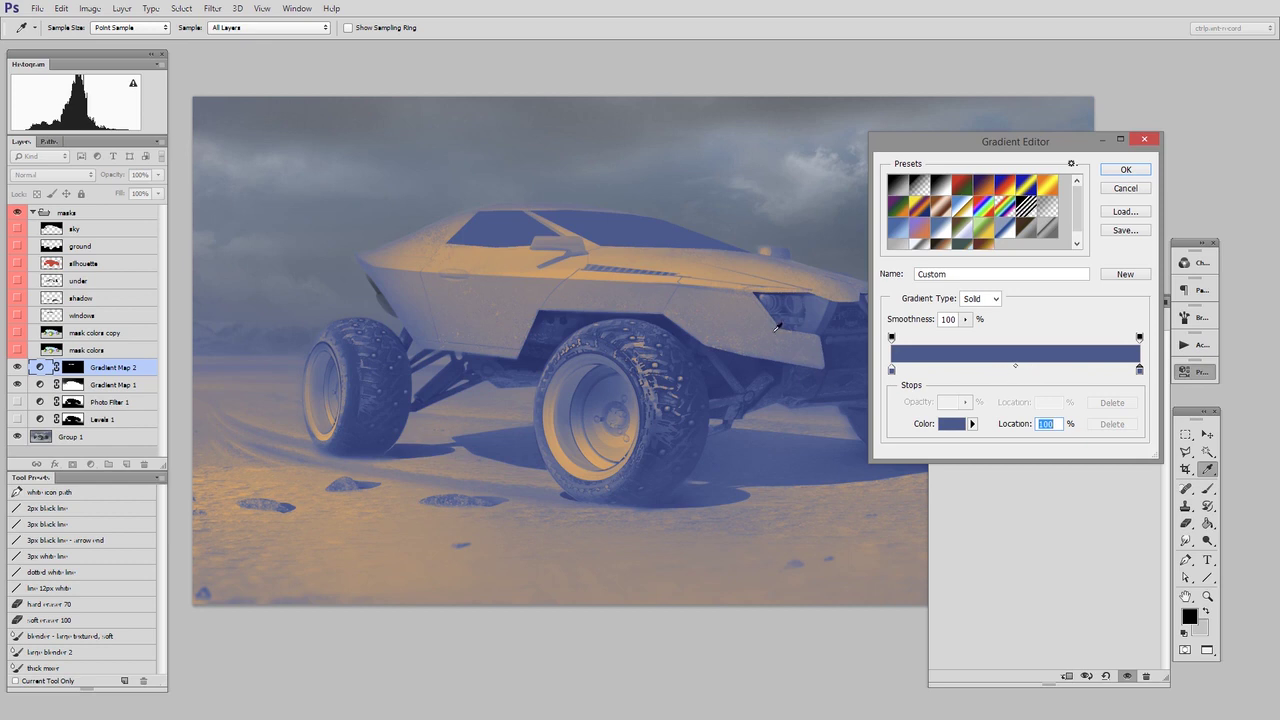
Set the dark stop to navy #1b2848 and the light stop to #7690cf.
{"action": "left_click", "coordinate": [891, 370]}
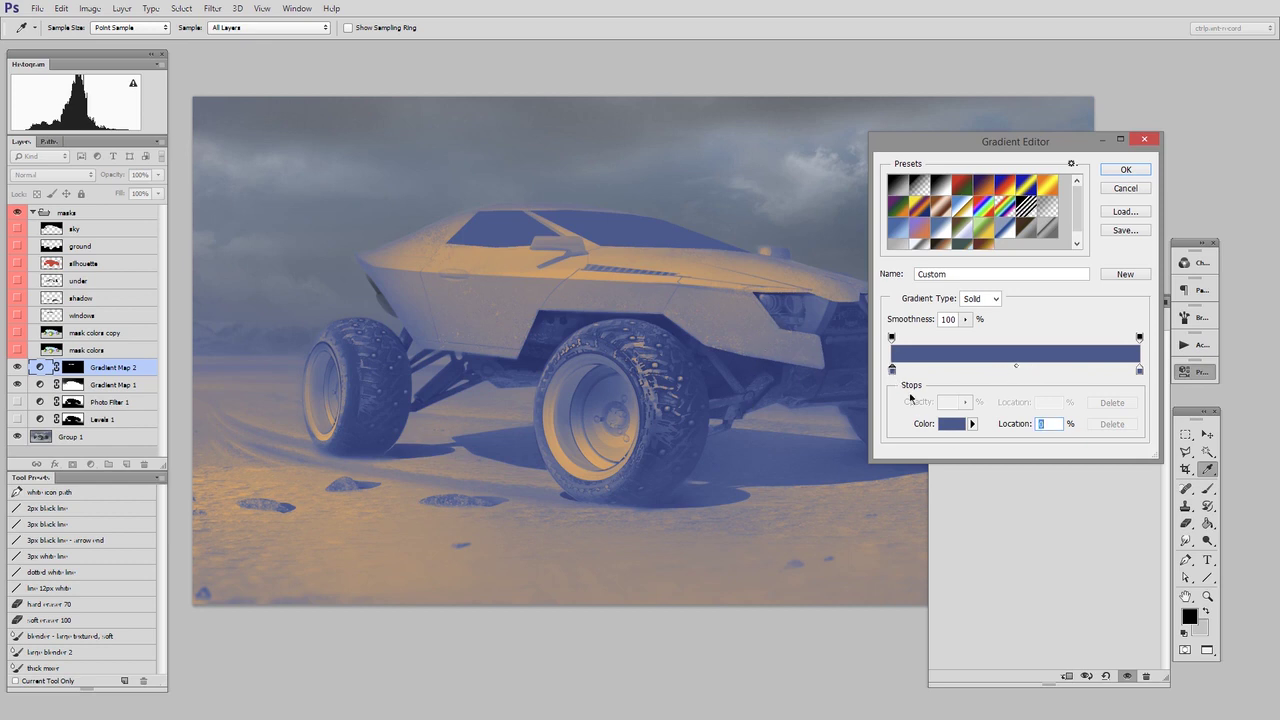
{"action": "left_click", "coordinate": [951, 424]}
{"action": "left_click", "coordinate": [1013, 247]}
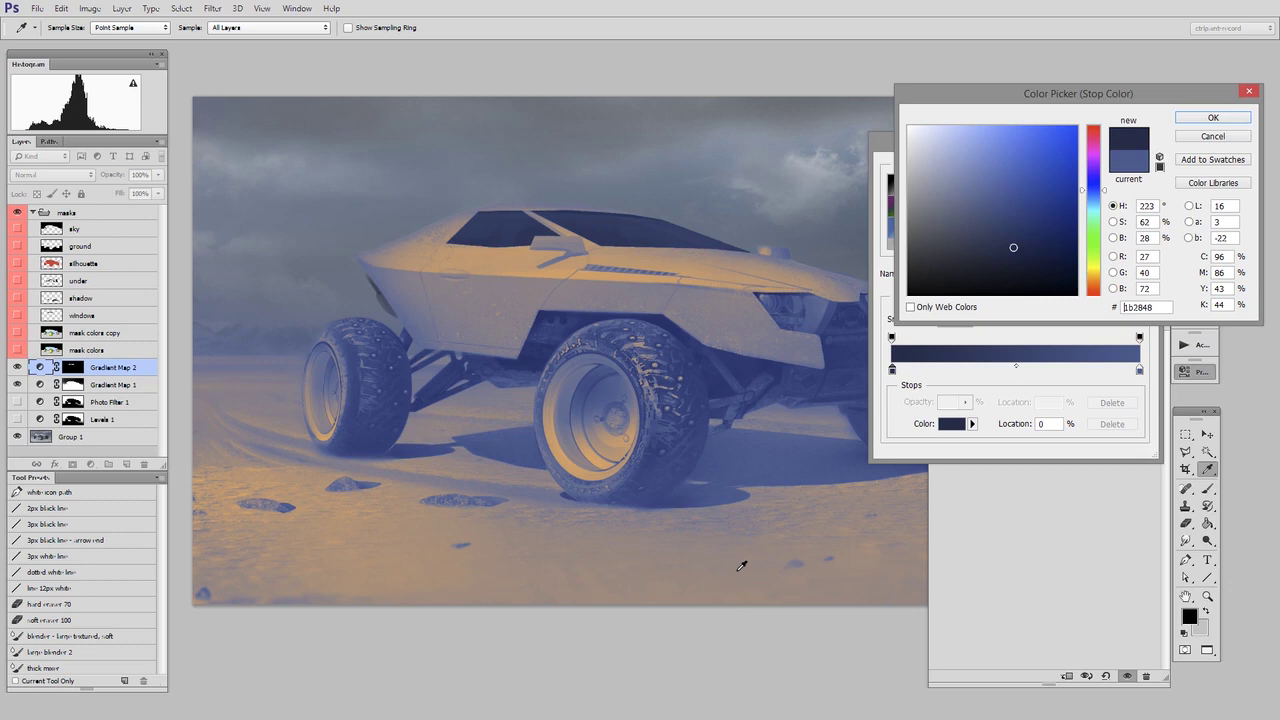
{"action": "left_click", "coordinate": [1226, 117]}
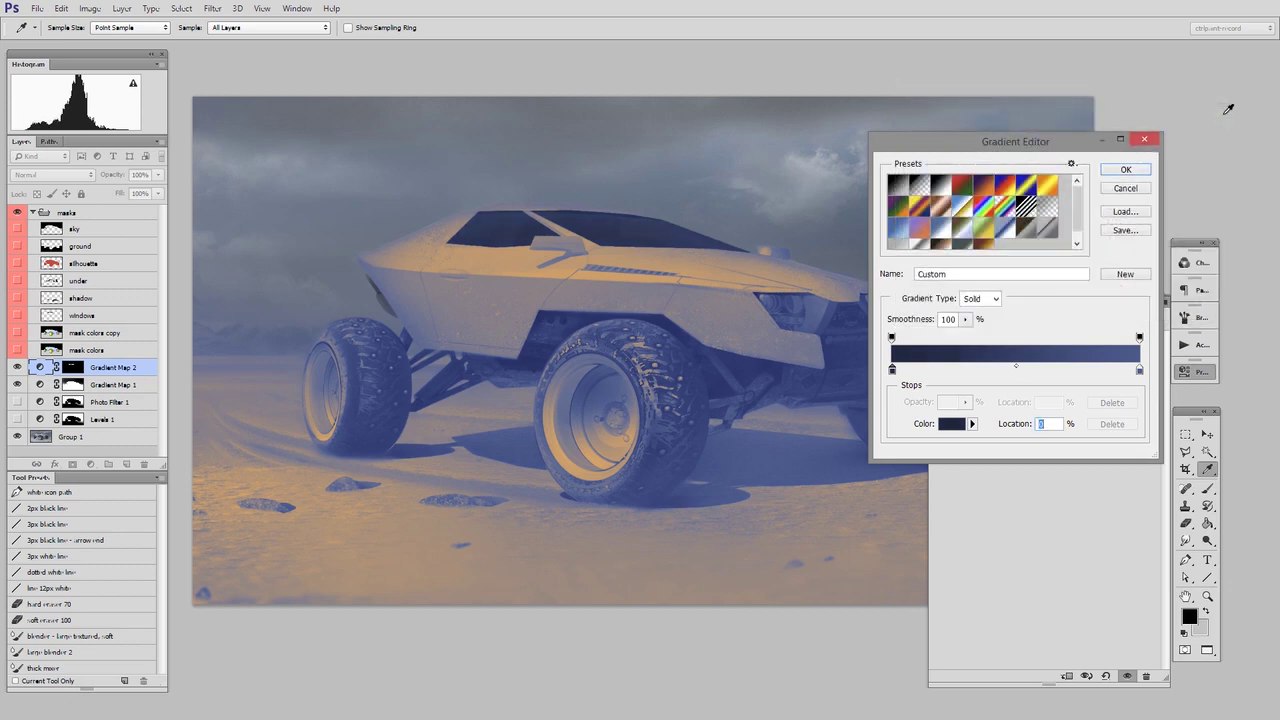
{"action": "left_click_drag", "start_coordinate": [1139, 371], "coordinate": [1137, 371]}
{"action": "left_click", "coordinate": [951, 423]}
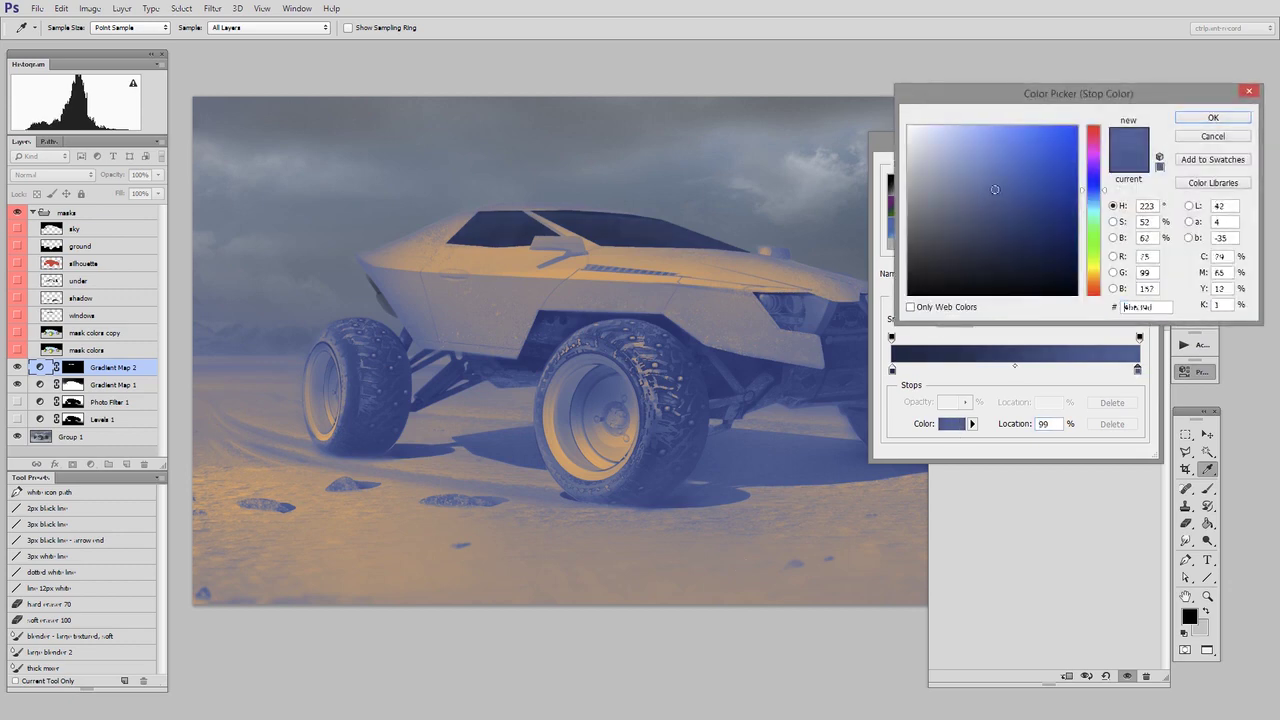
{"action": "left_click_drag", "start_coordinate": [995, 189], "coordinate": [981, 158]}
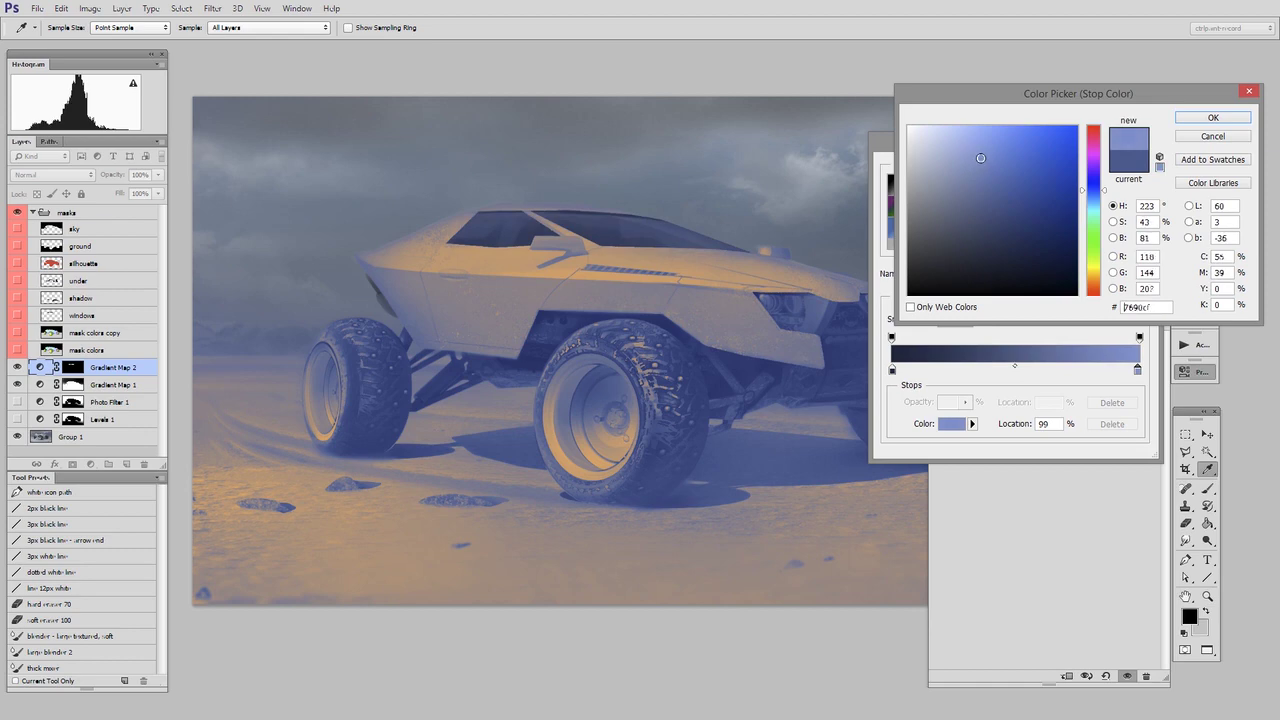
{"action": "left_click", "coordinate": [1219, 117]}
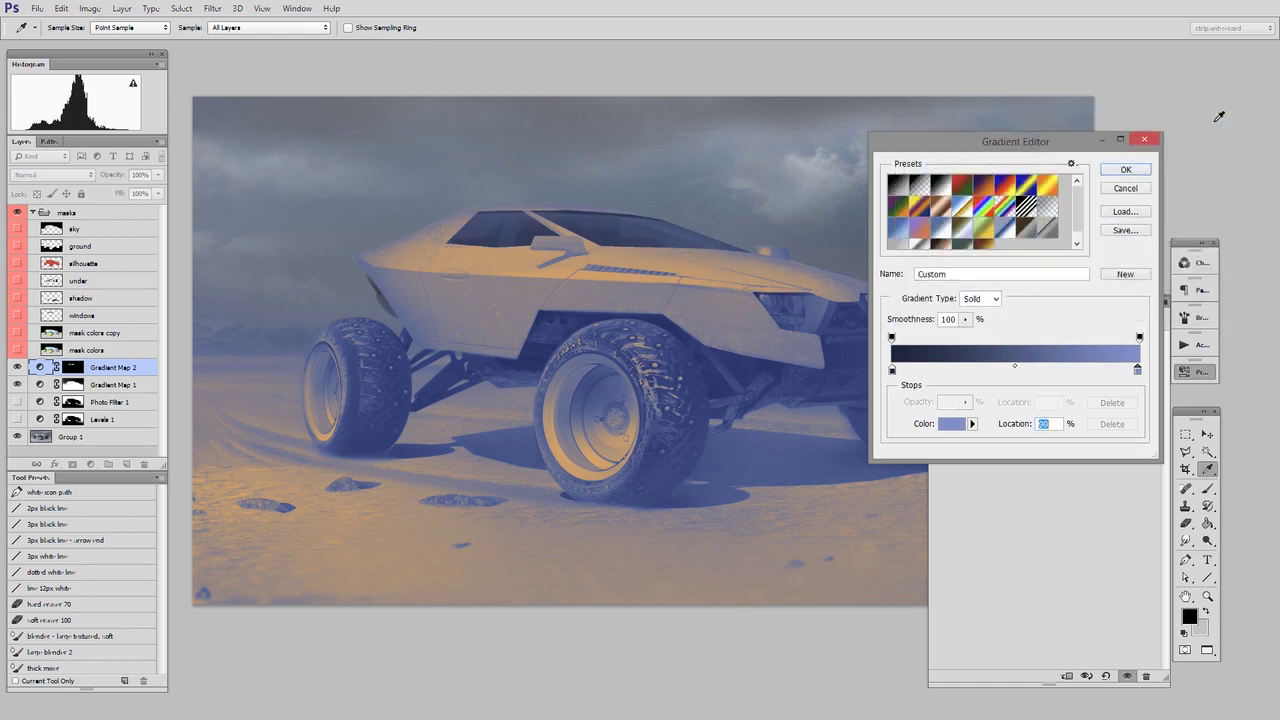
{"action": "left_click", "coordinate": [1128, 170]}
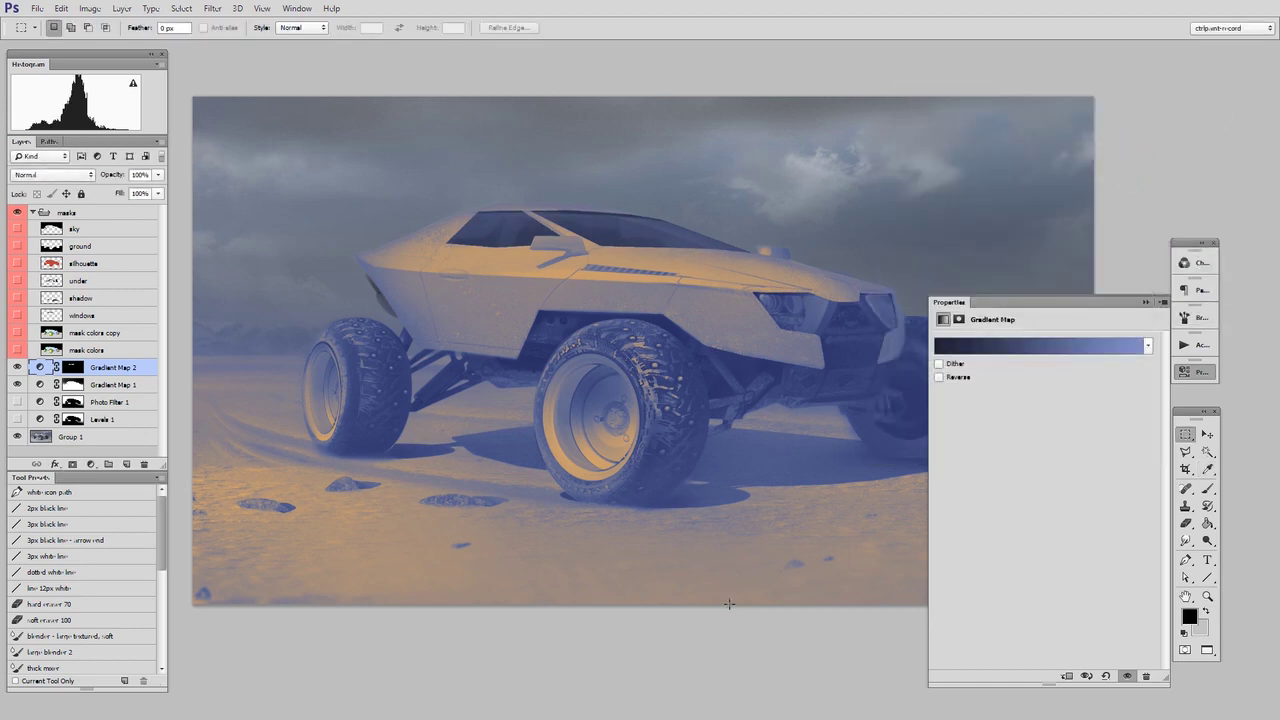
Select Gradient Map 1 and drag its opacity down to 40%.
{"action": "left_click", "coordinate": [1189, 377]}
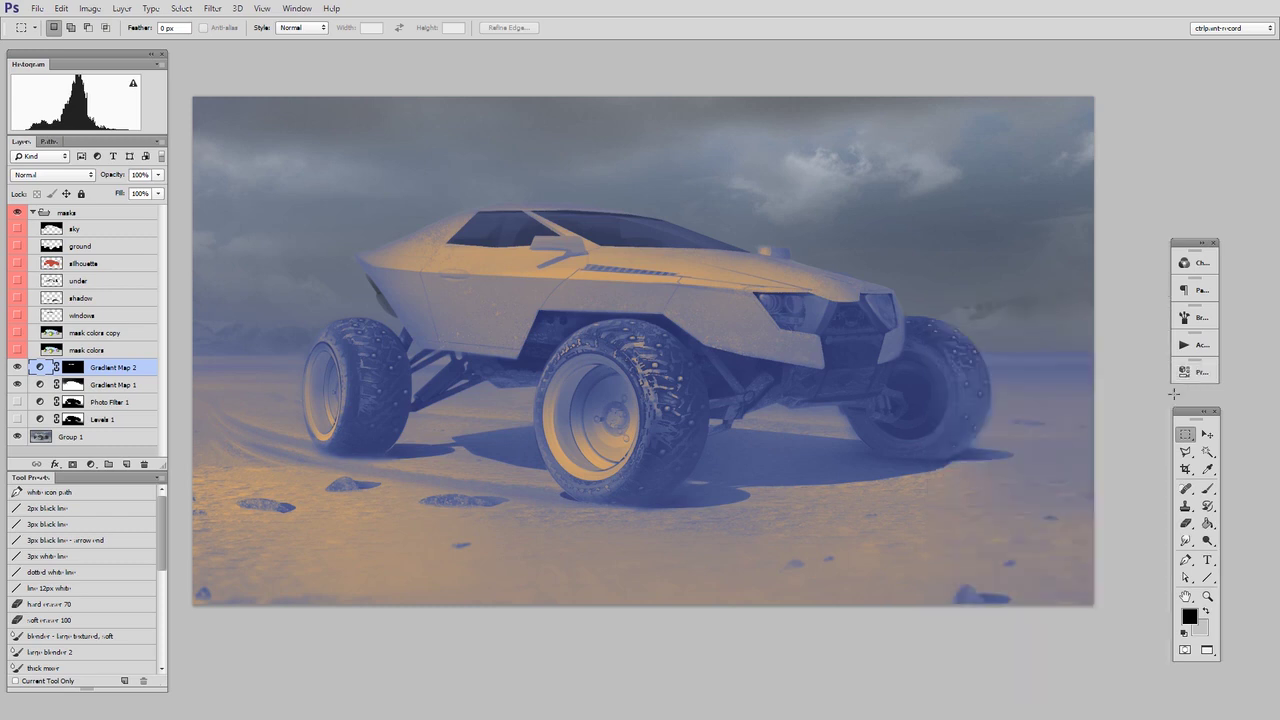
{"action": "left_click", "coordinate": [148, 386]}
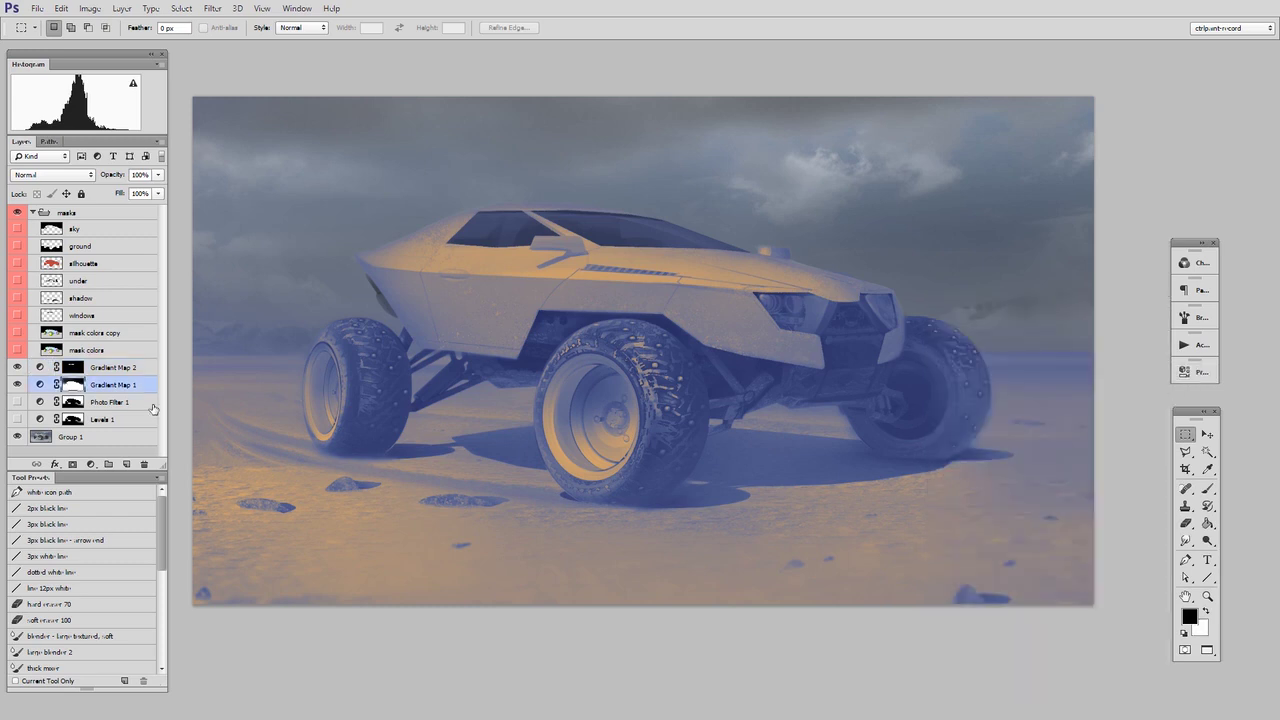
{"action": "left_click", "coordinate": [157, 175]}
{"action": "left_click_drag", "start_coordinate": [146, 190], "coordinate": [110, 184]}
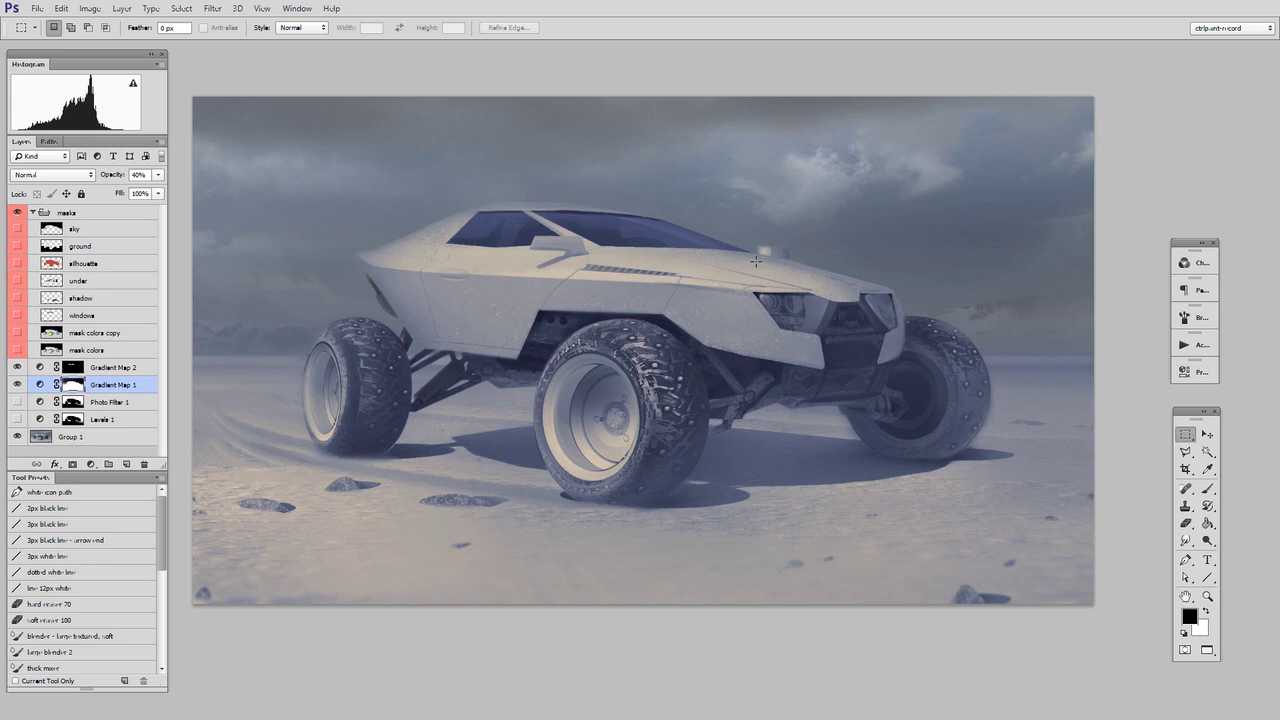
{"action": "left_click", "coordinate": [16, 384]}
{"action": "left_click", "coordinate": [16, 367]}
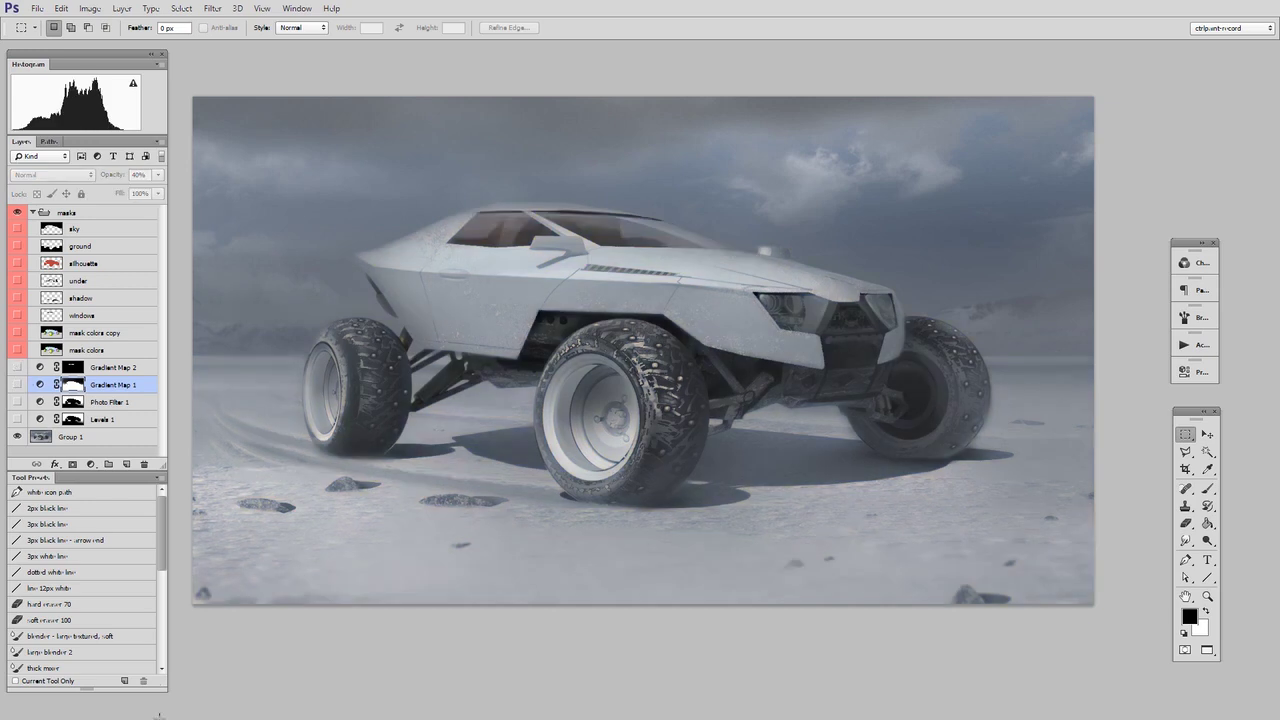
{"action": "left_click", "coordinate": [16, 367]}
{"action": "left_click", "coordinate": [16, 384]}
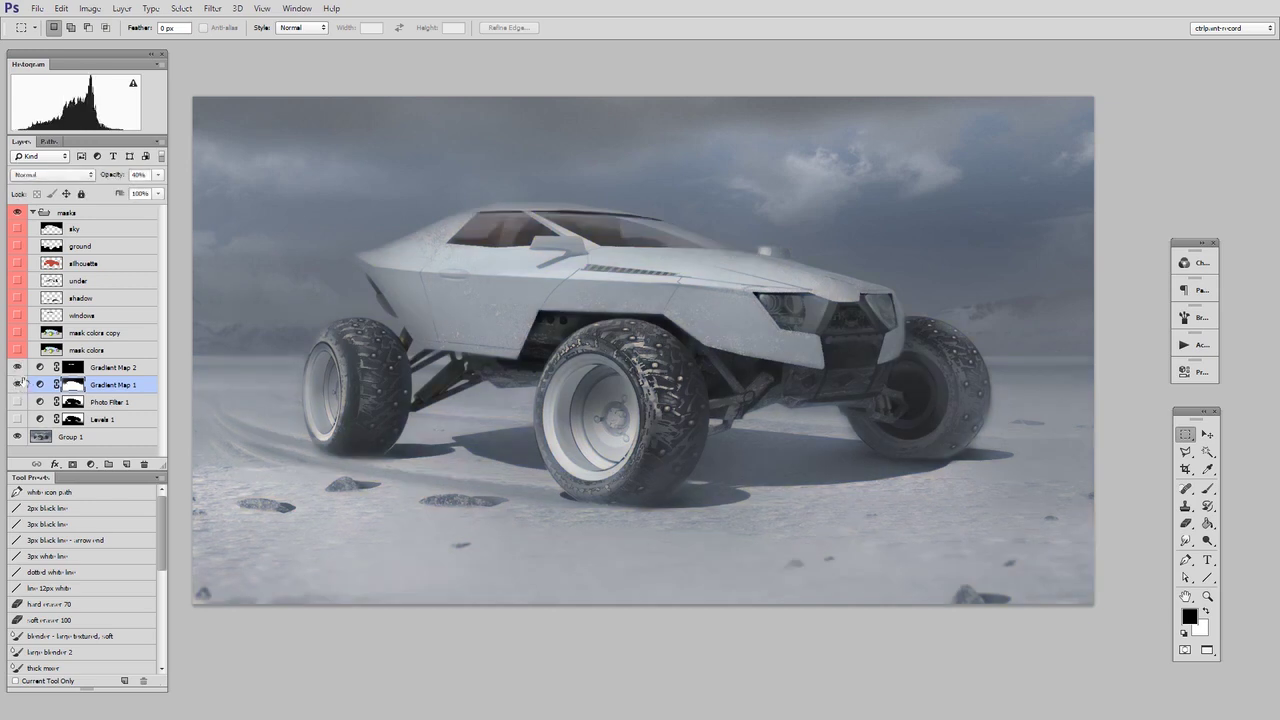